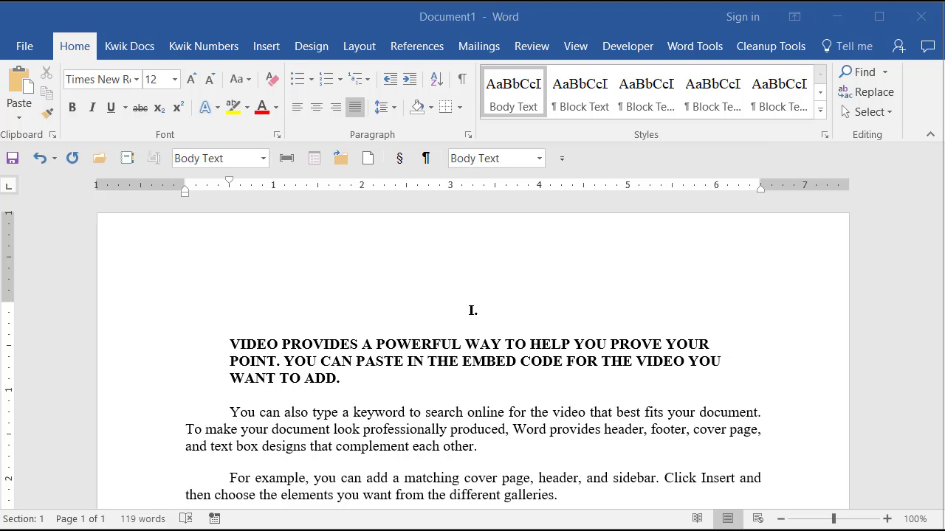
Start a new multilevel list style in the blank document and name it Headings
click(836, 22)
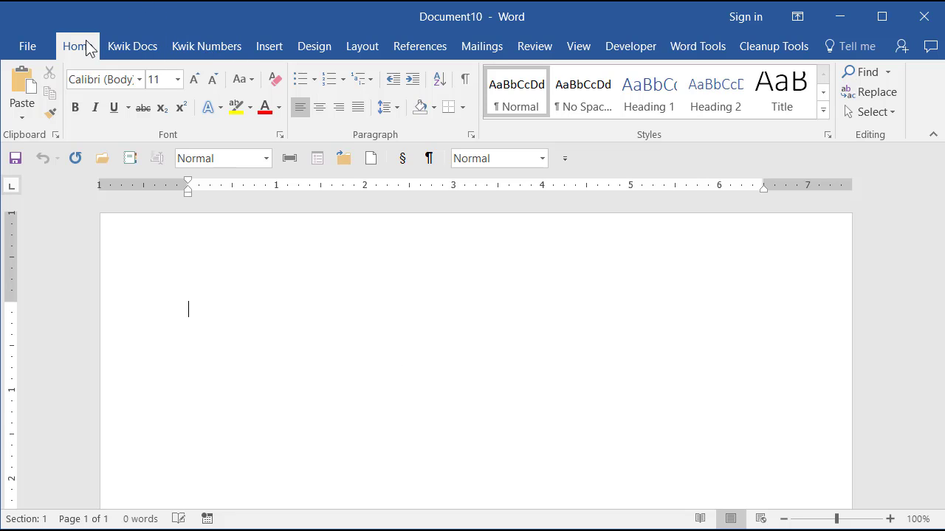
click(372, 80)
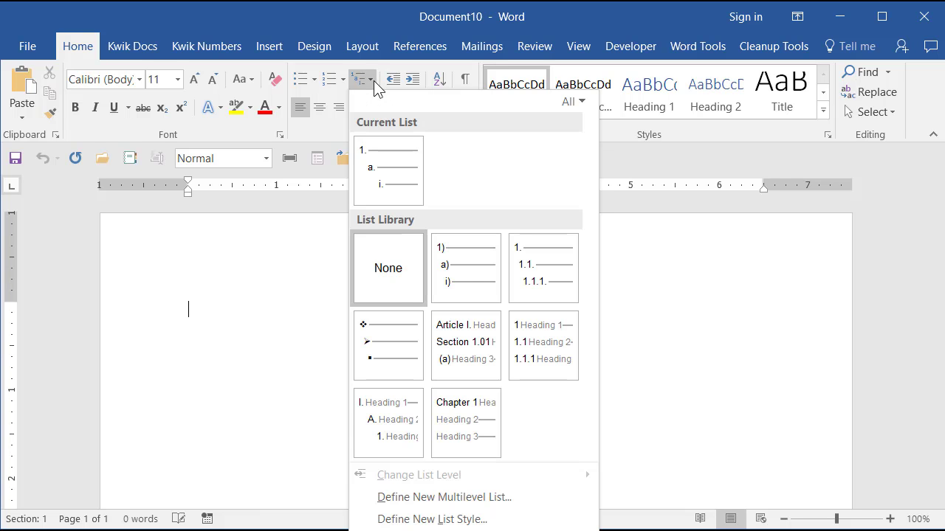
click(453, 520)
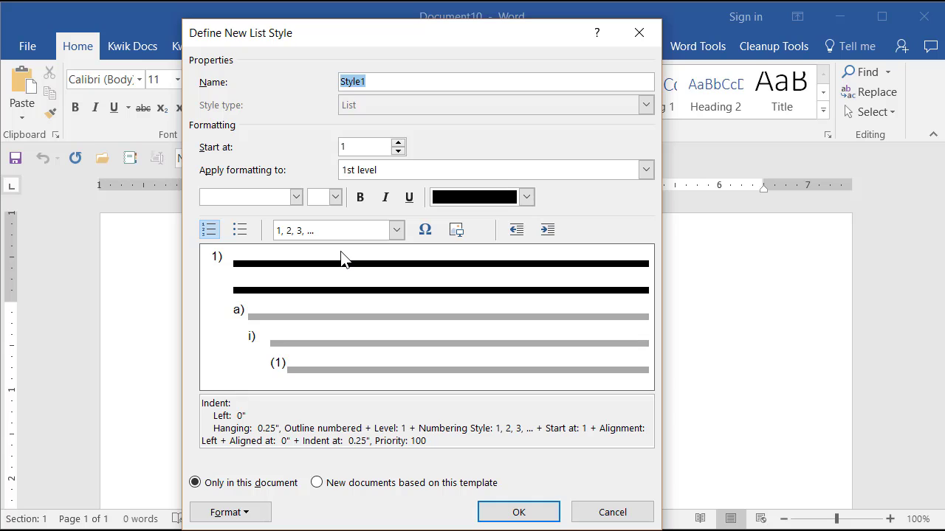
text(Headings)
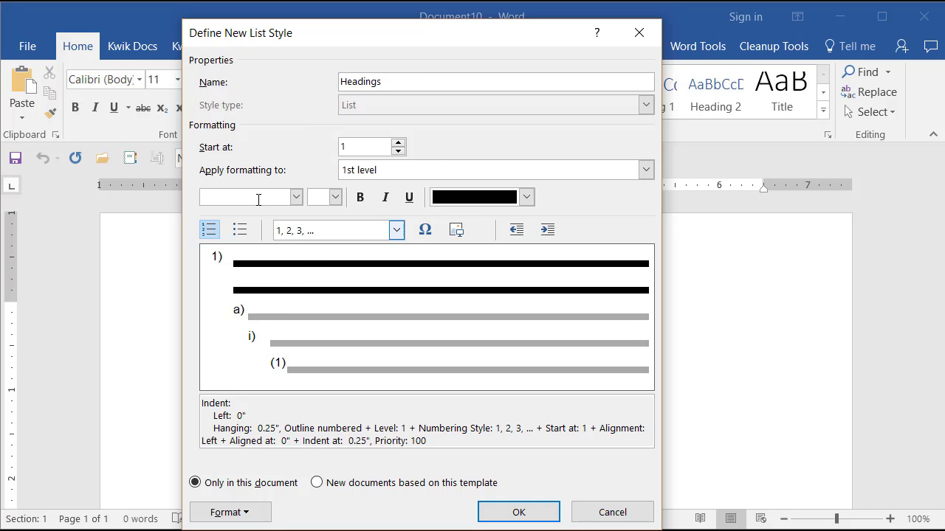
Open the numbering settings of the Headings list style with the full set of options shown
click(225, 512)
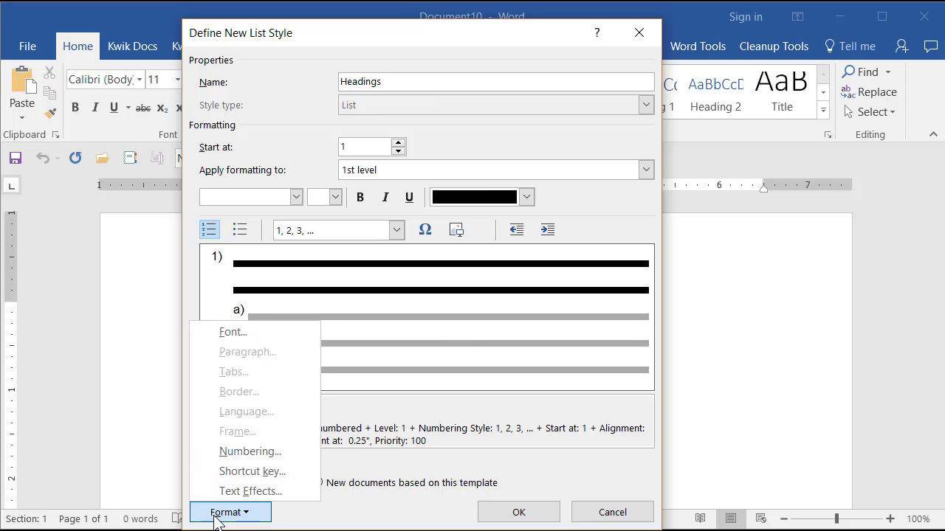
click(253, 456)
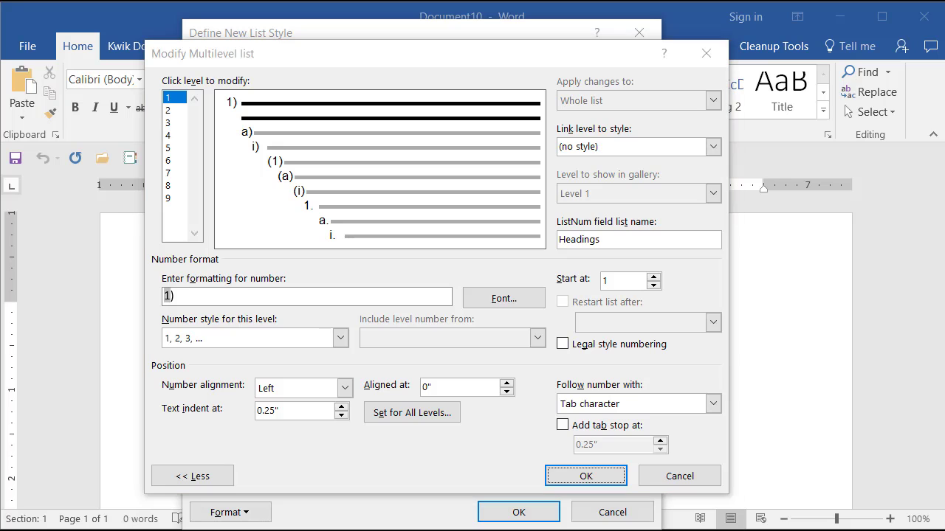
click(209, 476)
click(189, 449)
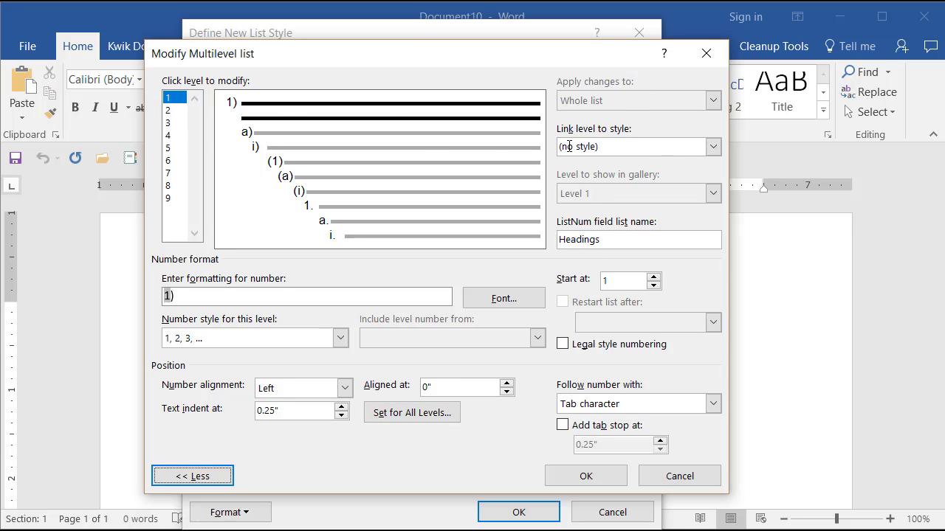
Link list levels 1, 2 and 3 to the Heading 1, Heading 2 and Heading 3 styles respectively
click(700, 145)
click(714, 146)
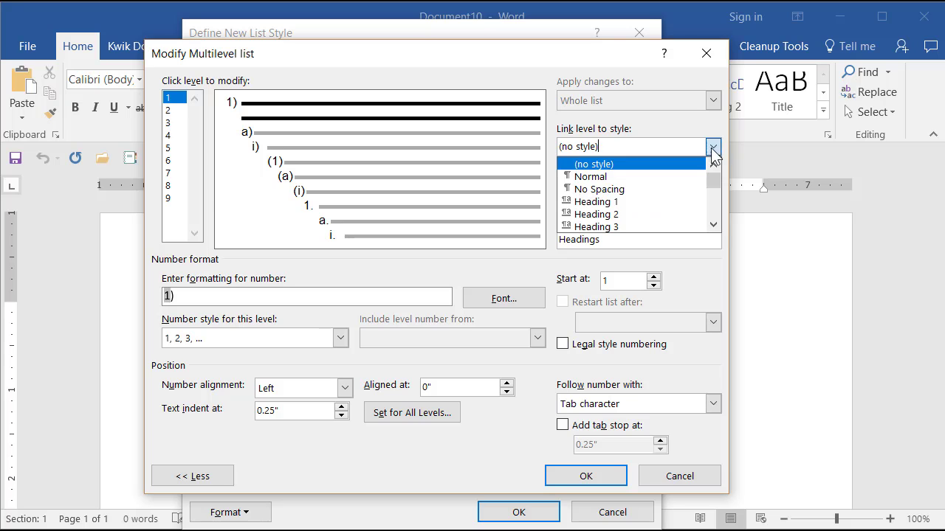
click(639, 202)
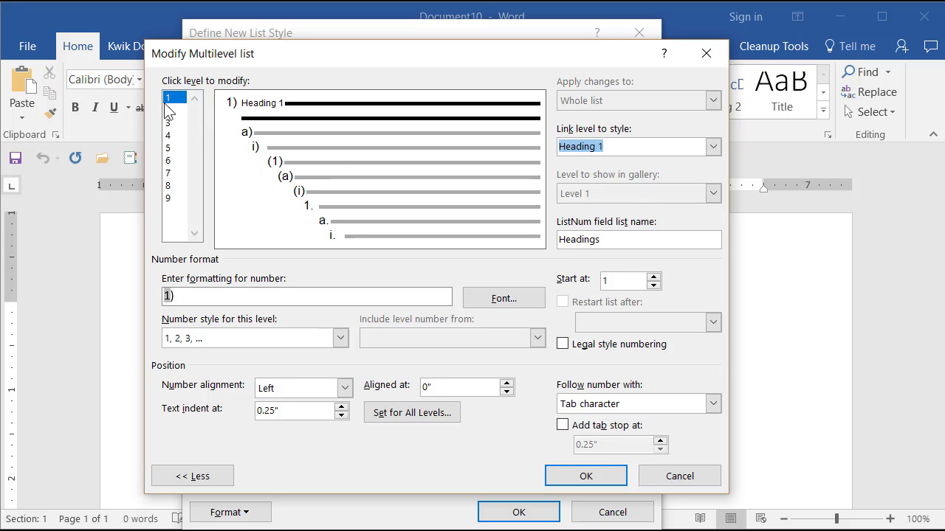
click(168, 110)
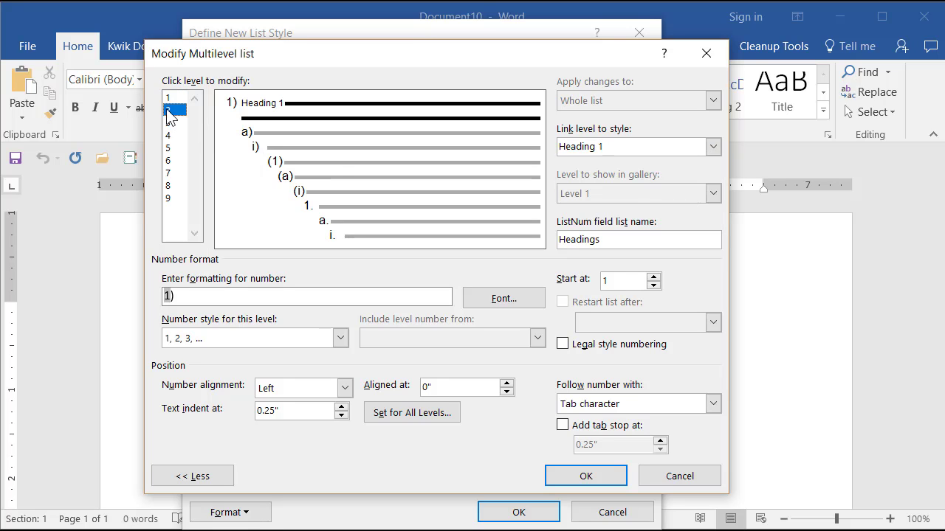
click(713, 146)
click(601, 215)
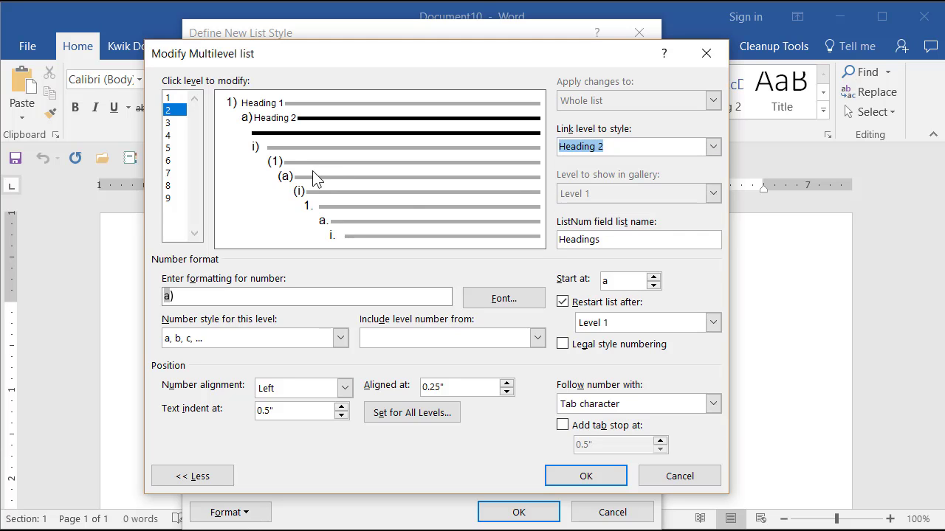
click(172, 123)
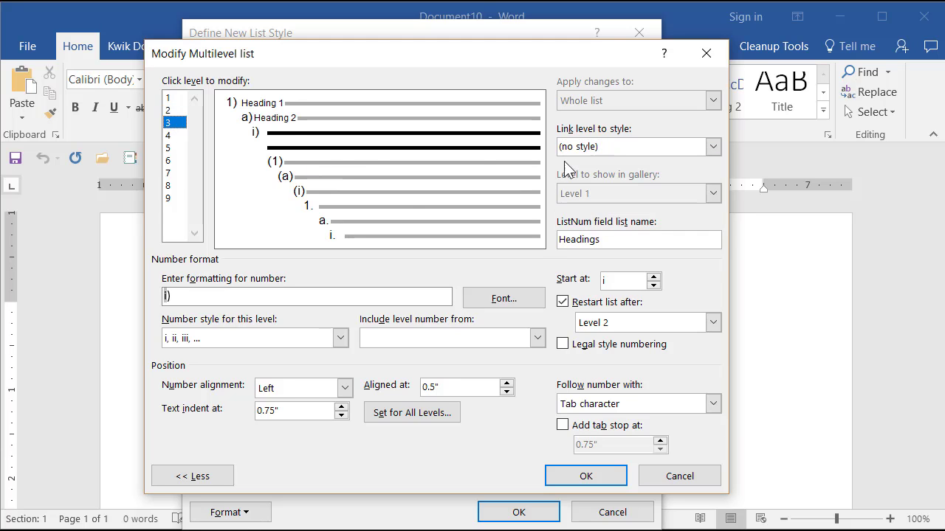
click(715, 146)
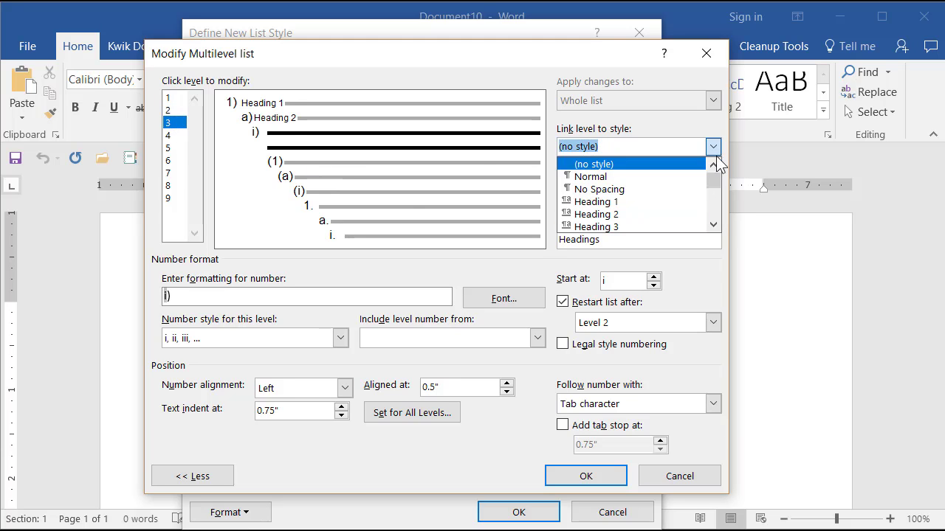
click(634, 225)
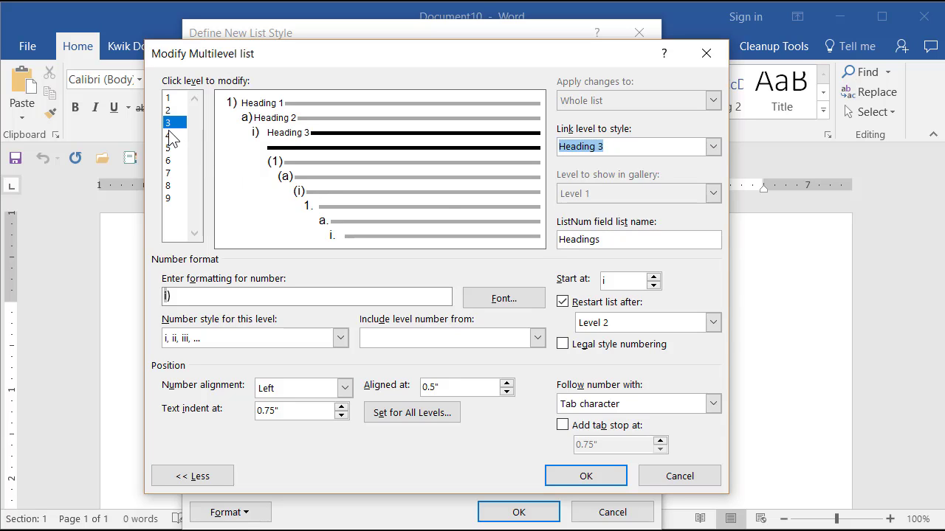
Link list level 4 to the Heading 4 style
click(172, 136)
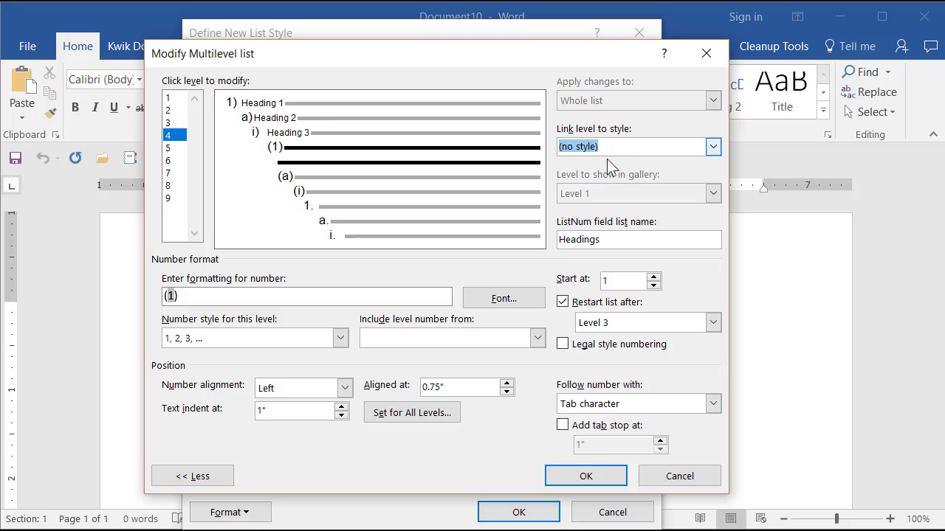
text(head)
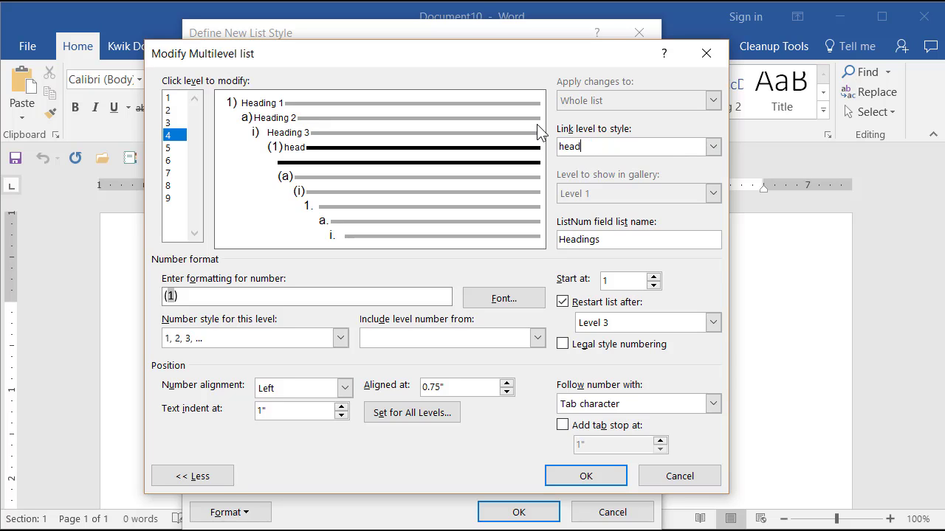
key(alt+Down)
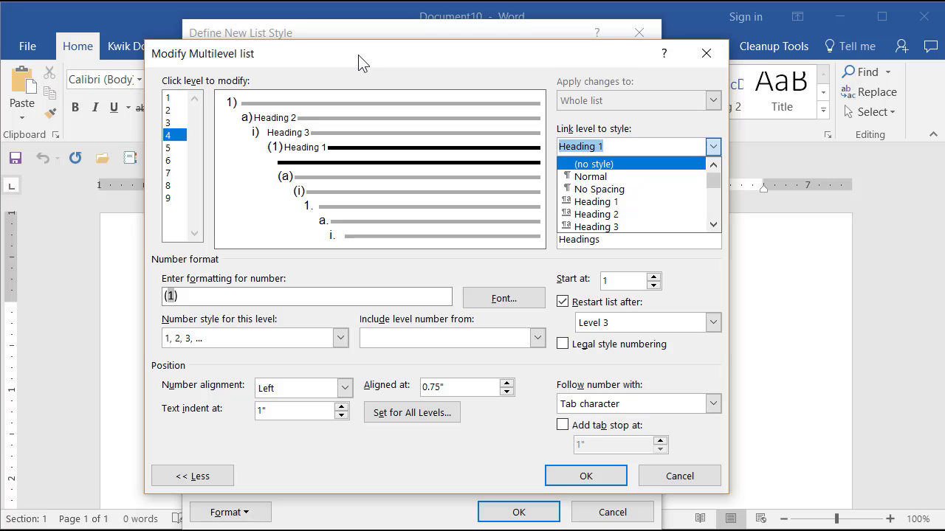
click(714, 226)
click(713, 225)
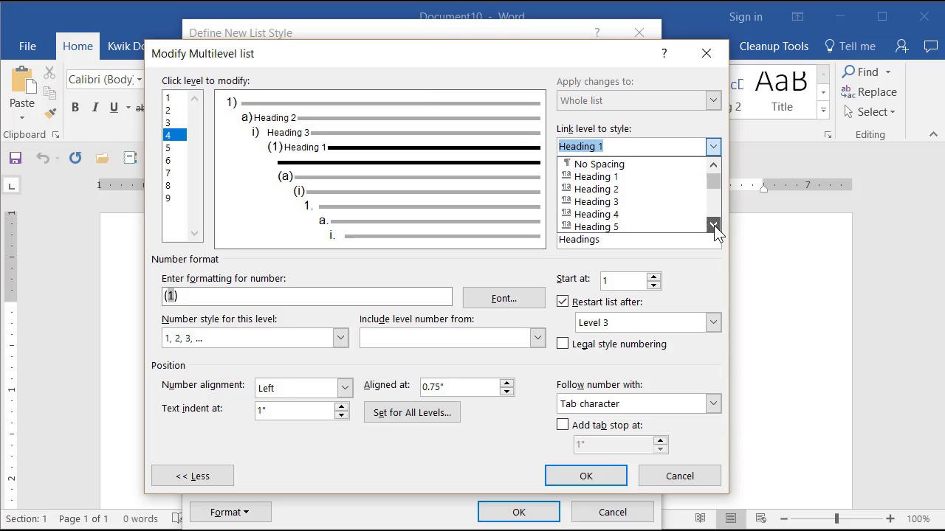
click(639, 212)
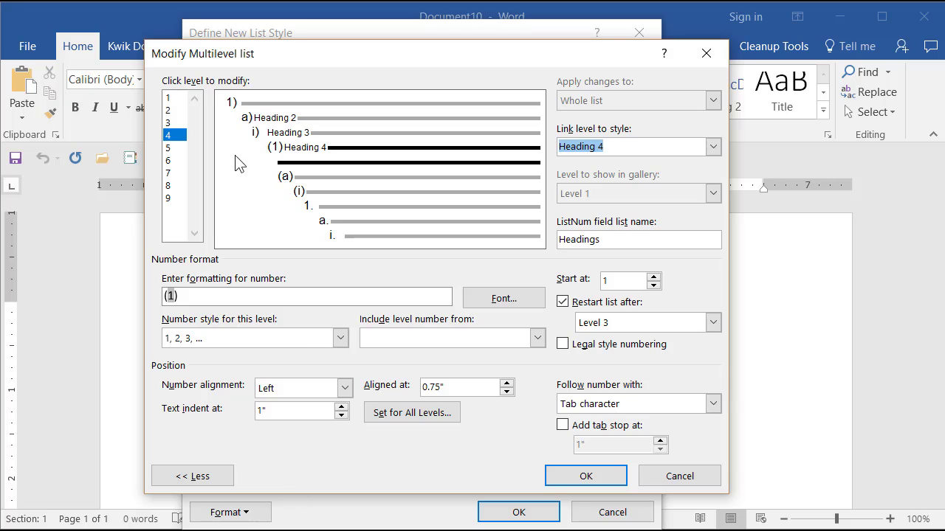
Give level 1 the I, II, III number style and replace the closing parenthesis after the number with a period
click(172, 99)
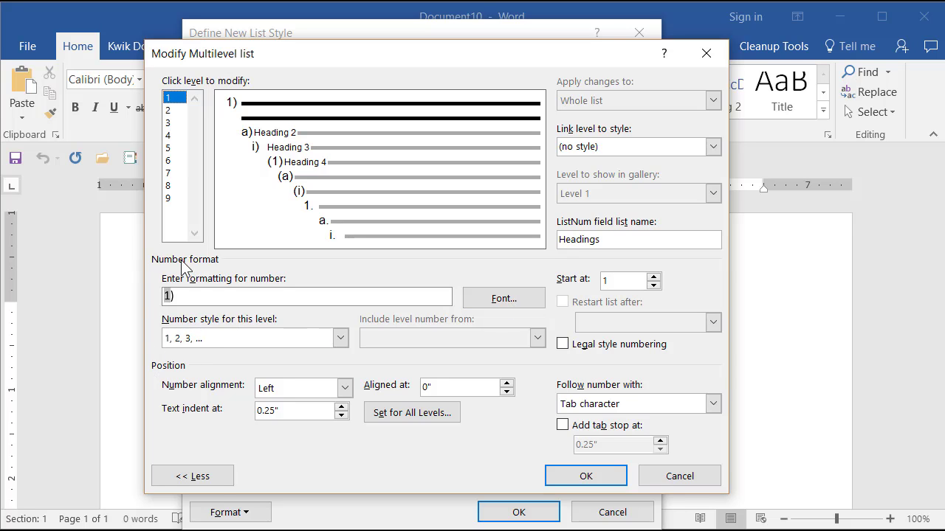
click(199, 344)
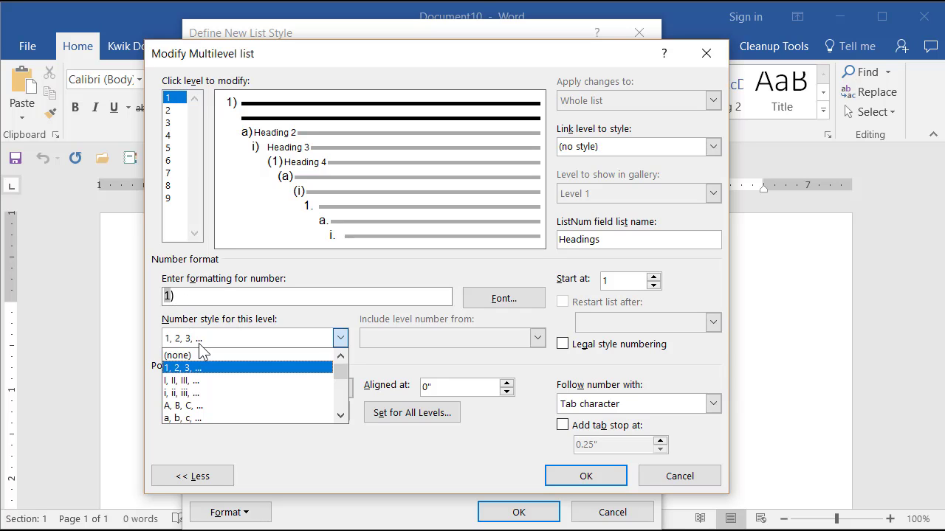
click(193, 383)
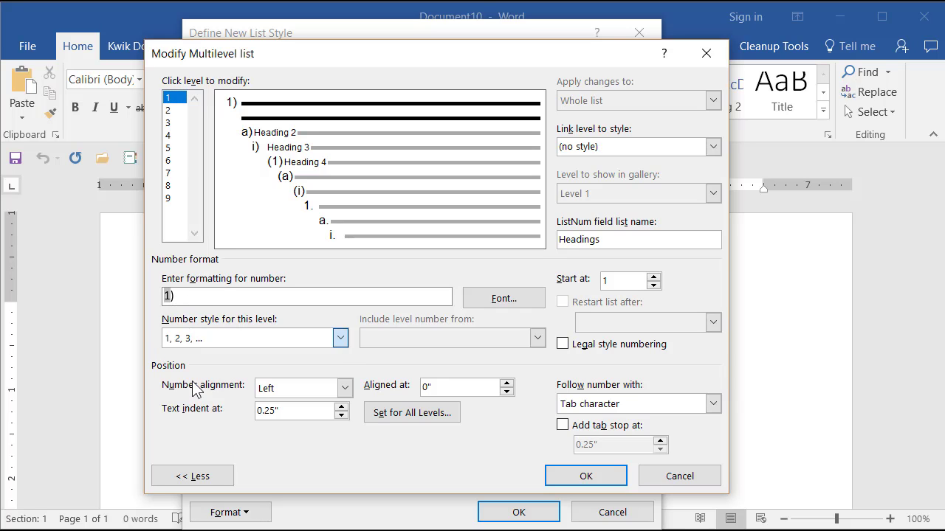
click(182, 297)
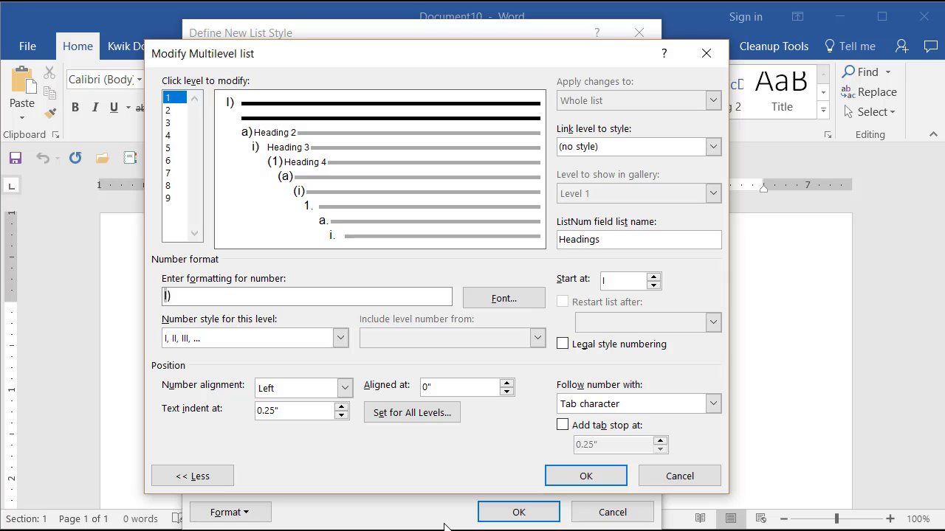
key(BackSpace)
text(.)
Center the level 1 number, aligned at 3.25", and set its text indent to 0.5"
click(291, 393)
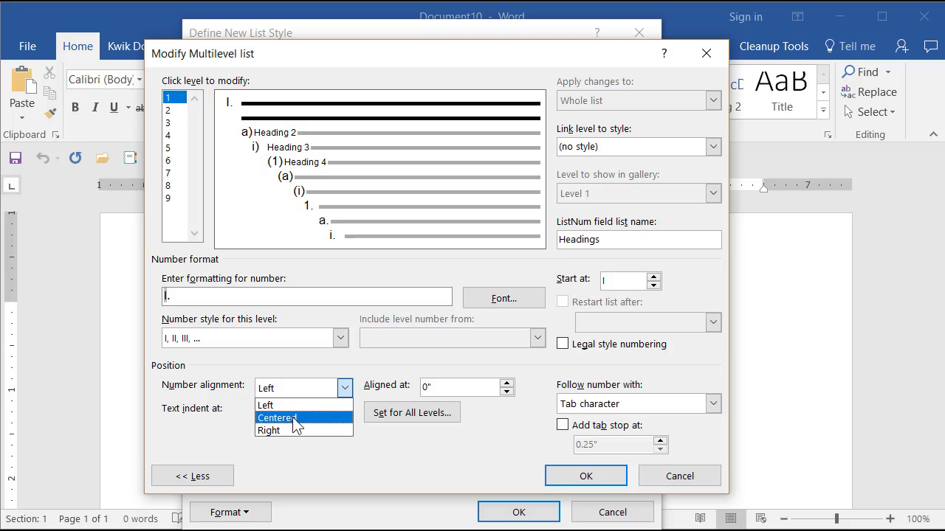
click(292, 418)
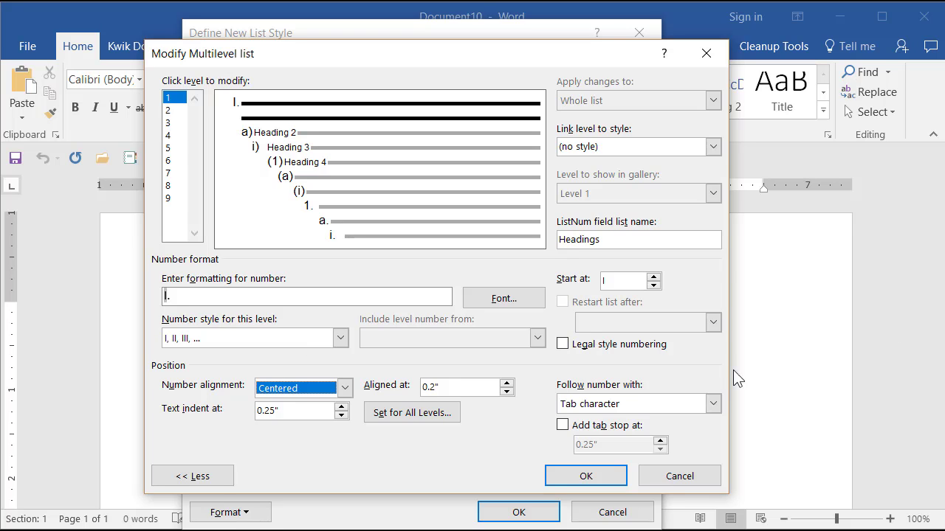
click(449, 388)
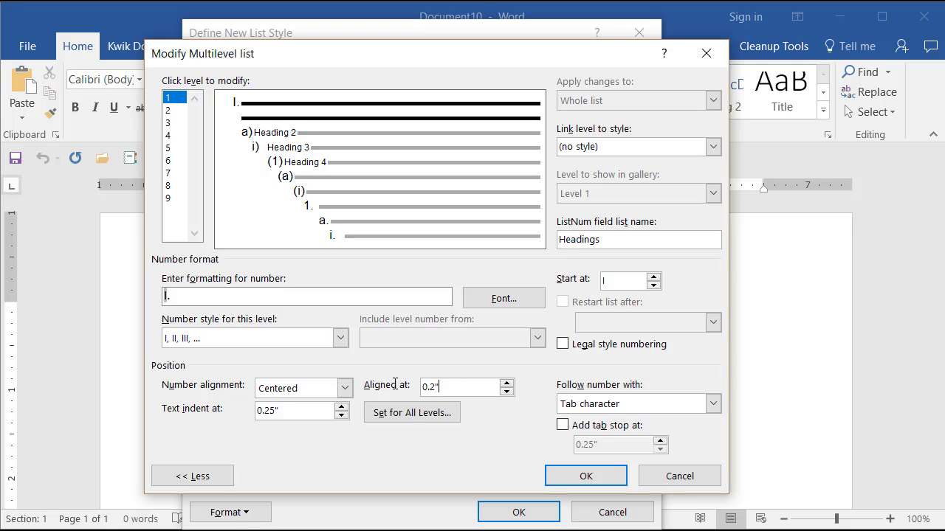
click(395, 384)
text(3.25)
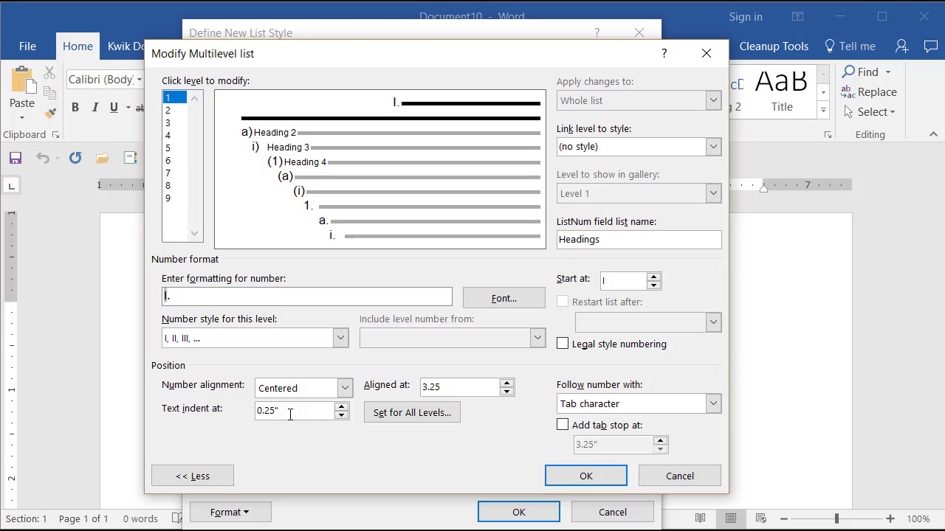
double_click(251, 411)
text(.5)
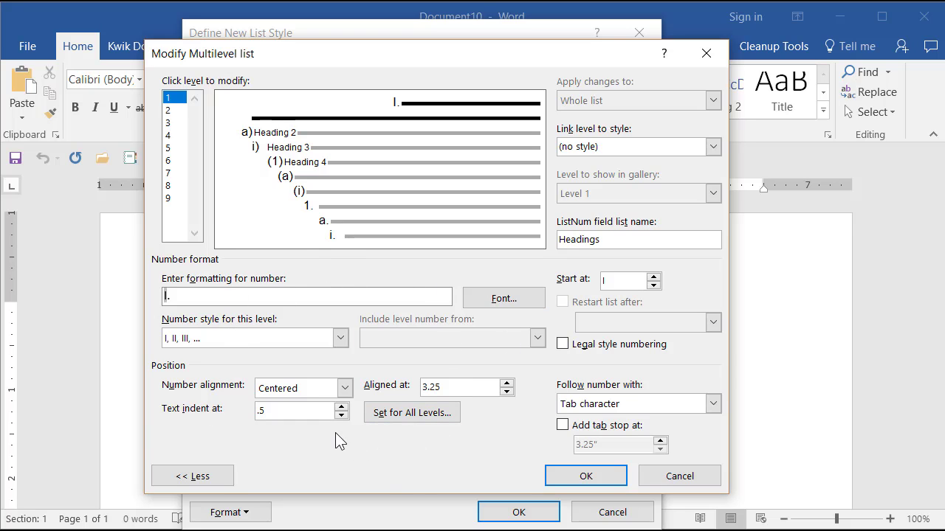
Have nothing follow the level 1 number and apply the finished Headings list style to the document
click(575, 404)
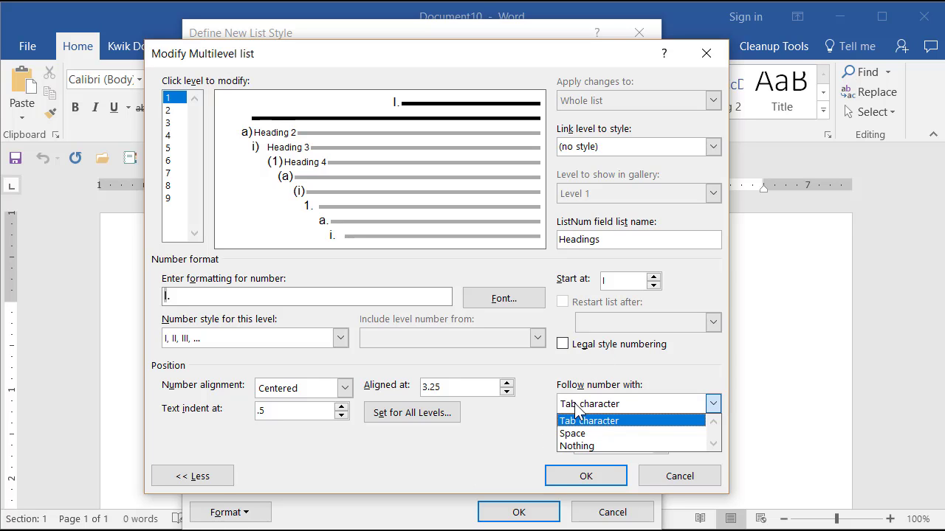
click(574, 445)
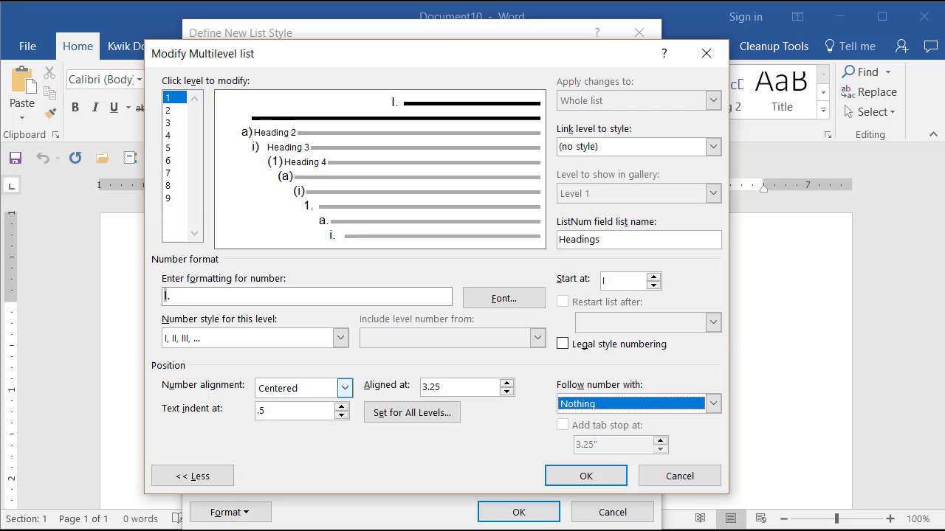
click(585, 477)
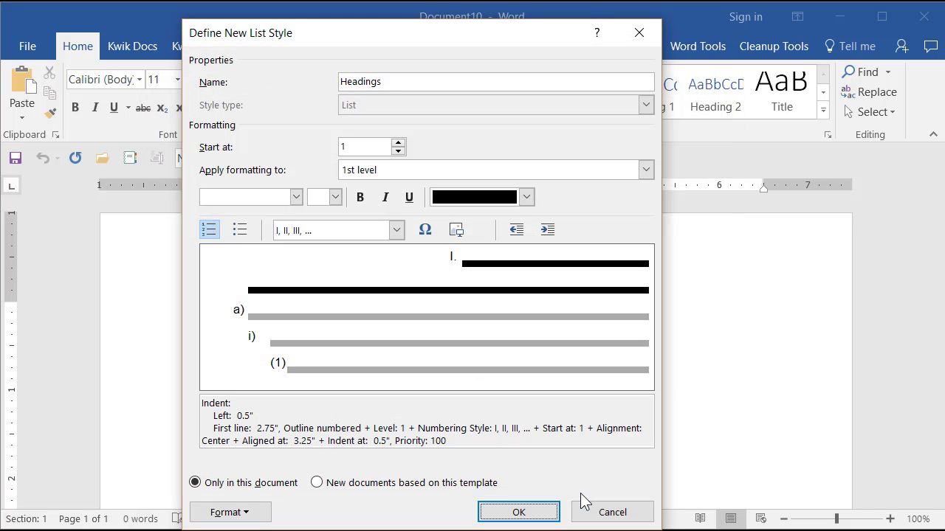
click(526, 515)
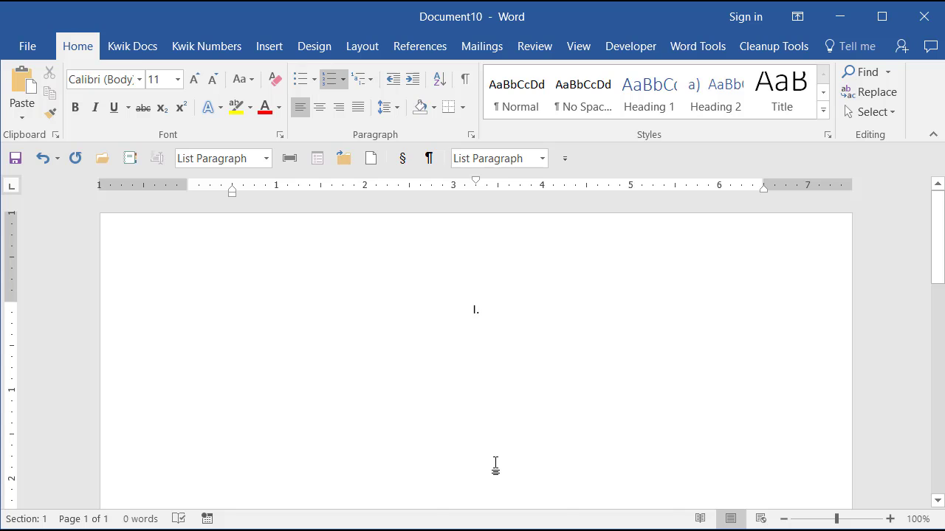
Enter "This is my heading. It looks like this and wraps around like this, it is left aligned and indented even though the number part is centered."
text(This is my hea)
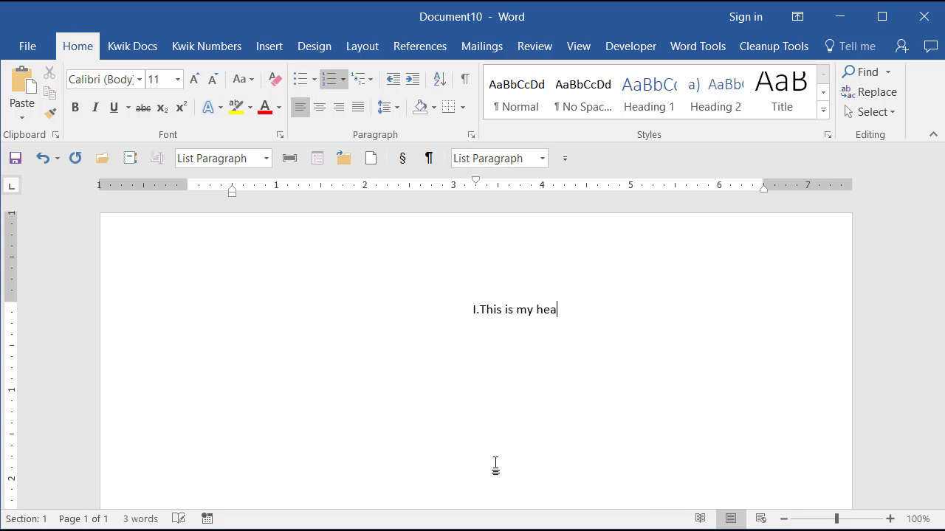
text(ding)
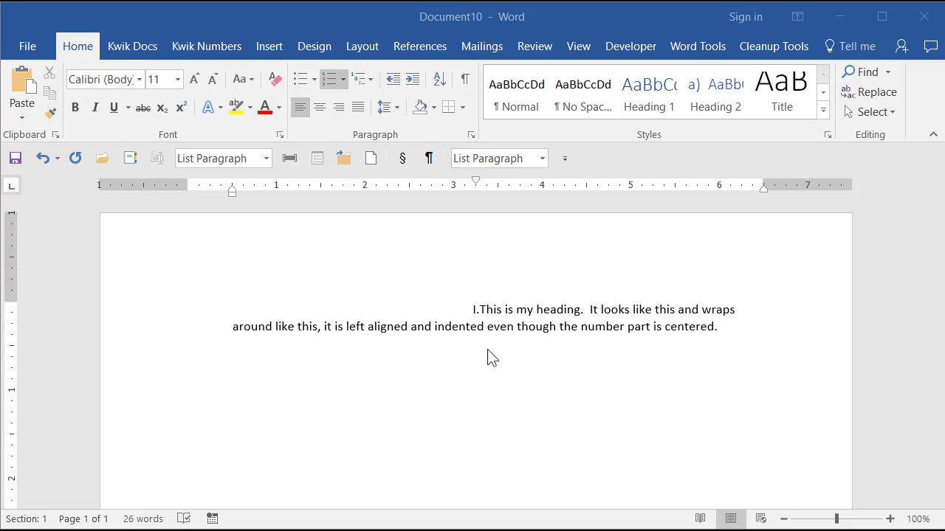
Insert a line break between the level 1 number and the heading text and show the formatting marks
click(483, 309)
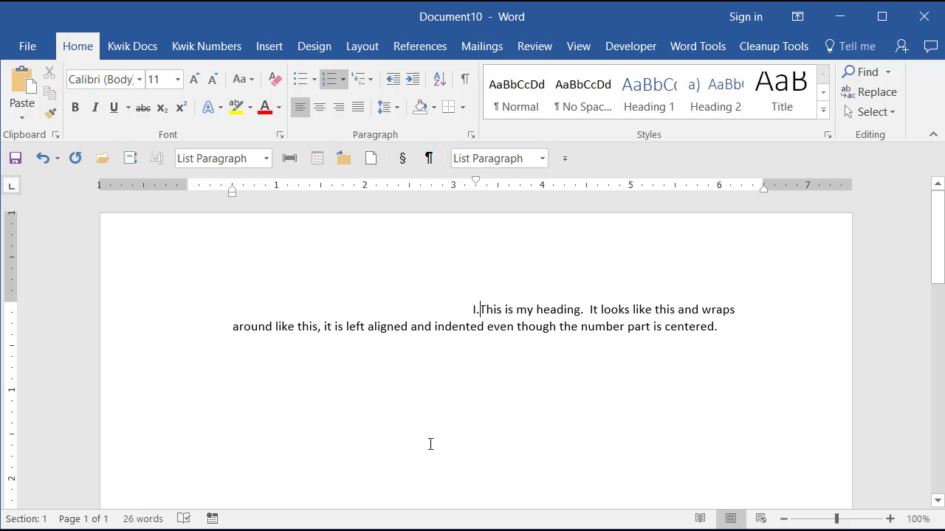
key(shift+Return)
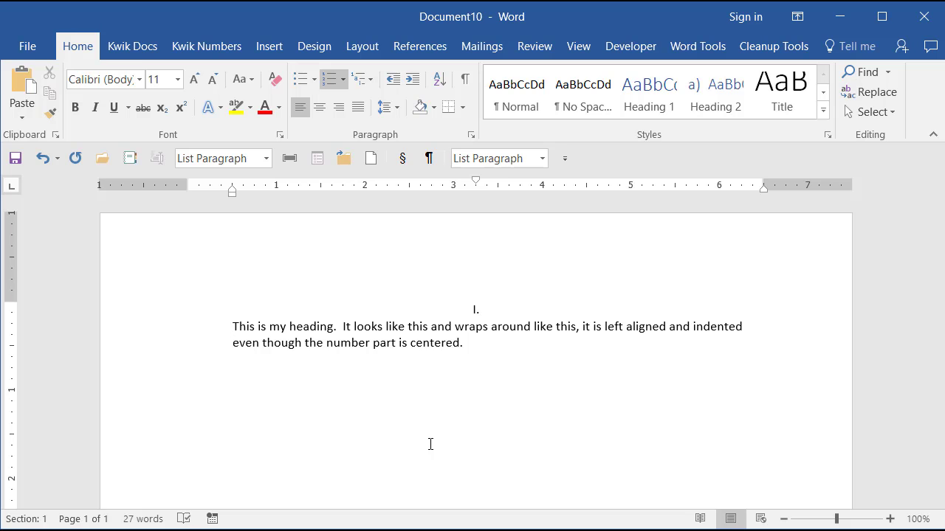
click(465, 80)
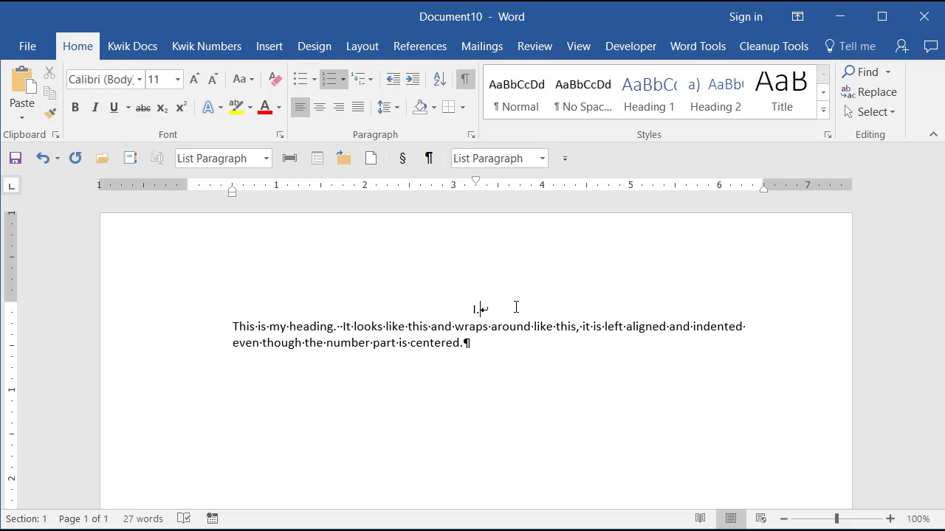
Try a paragraph break instead of a second line break before the heading text, and undo it
key(Right)
key(Return)
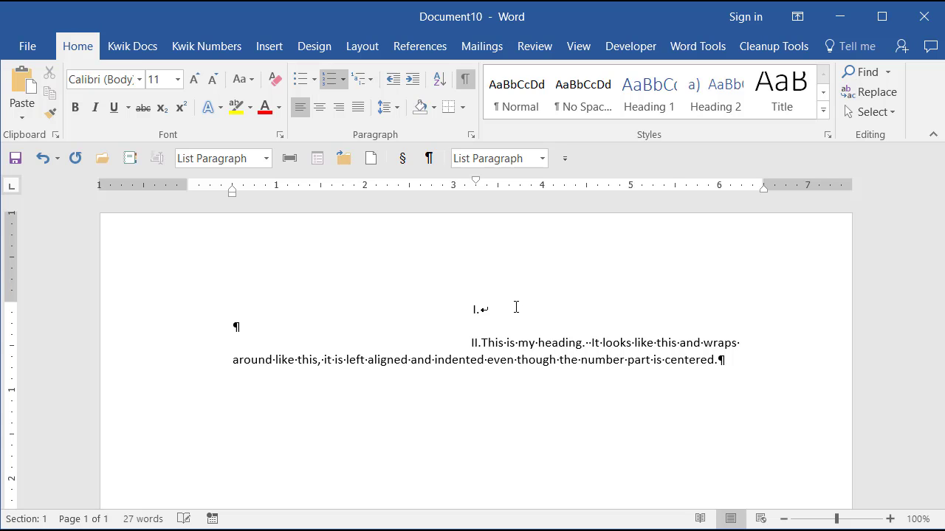
key(BackSpace)
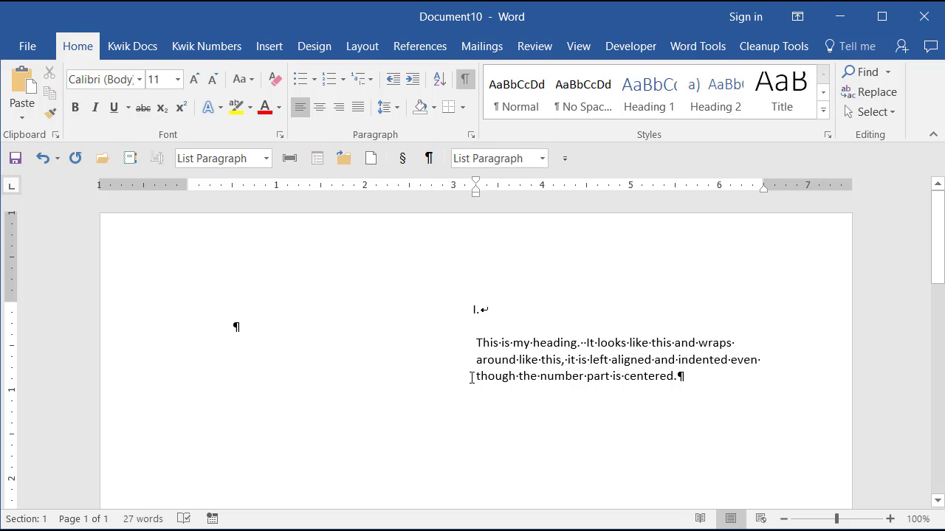
key(ctrl+z)
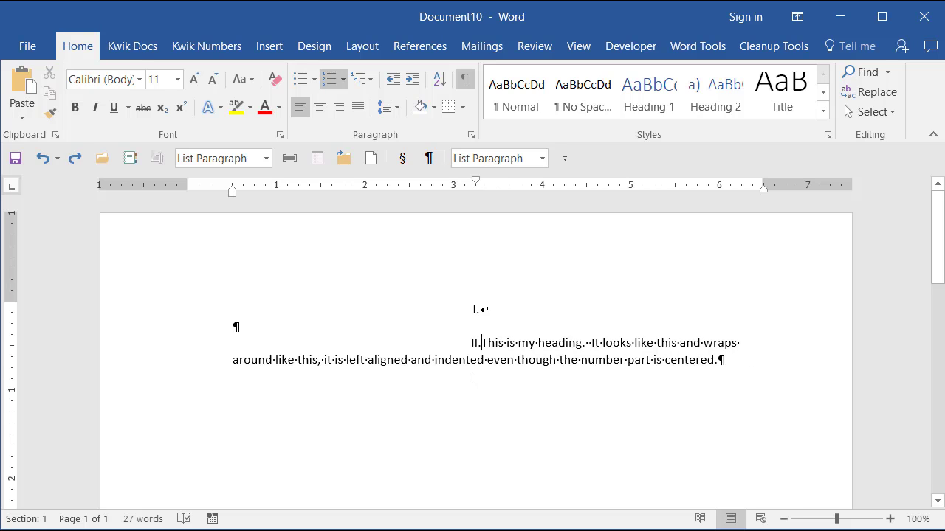
key(ctrl+y)
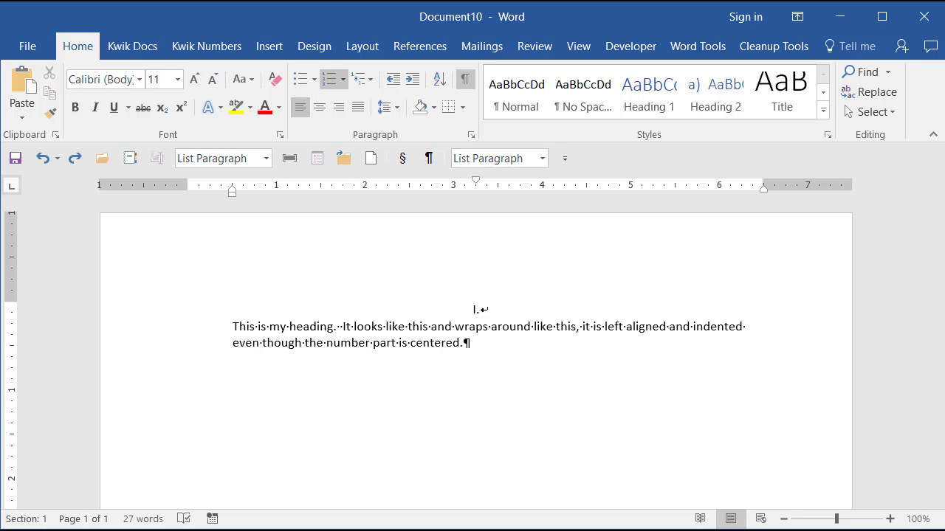
Add a second line break before the heading text and hide the formatting marks
key(shift+Return)
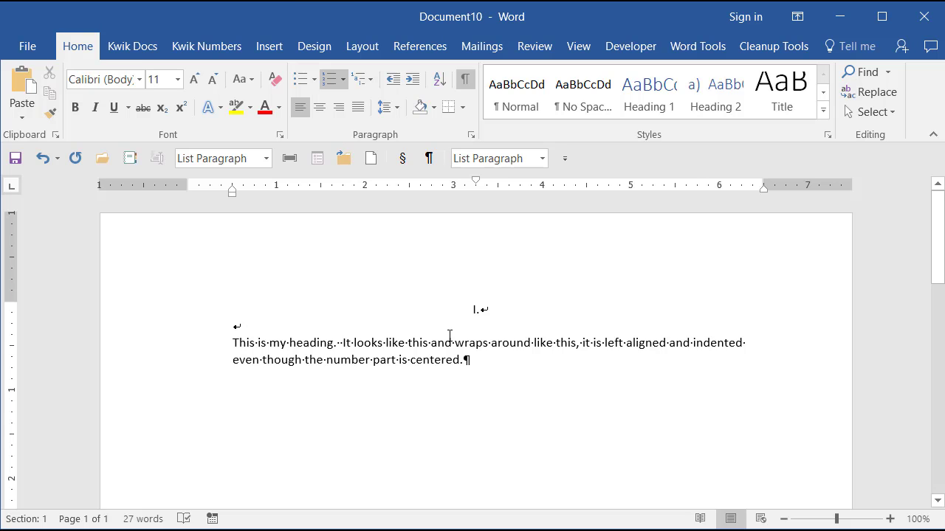
click(465, 81)
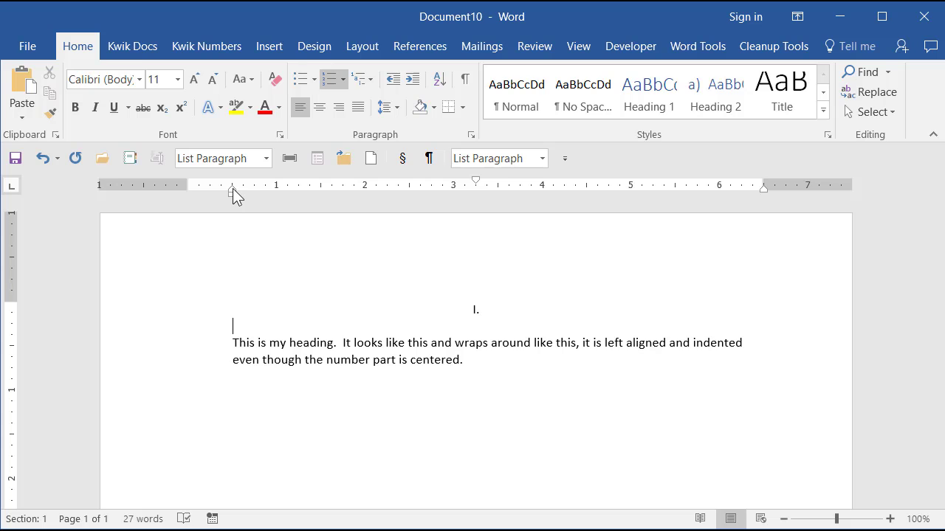
drag(233, 189, 232, 189)
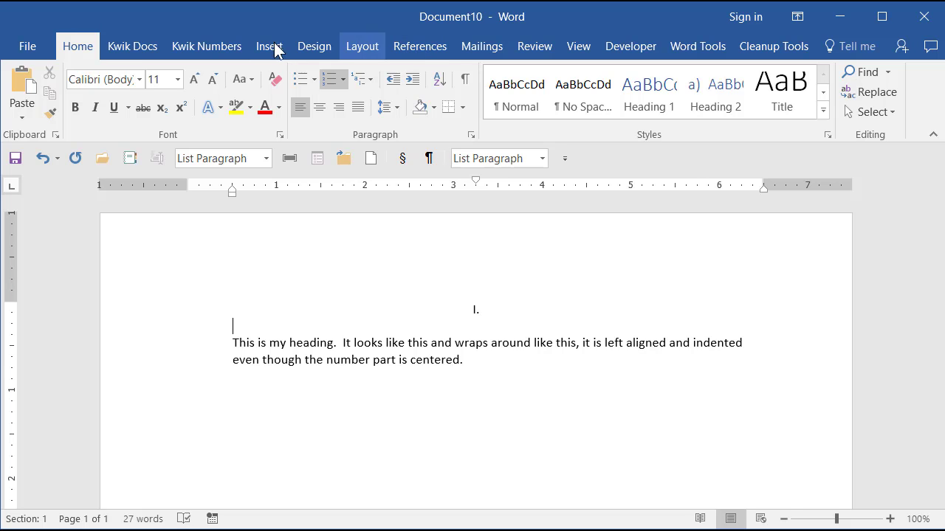
Open the numbering settings of the Headings list style and link level 1 to the Heading 1 style
click(370, 79)
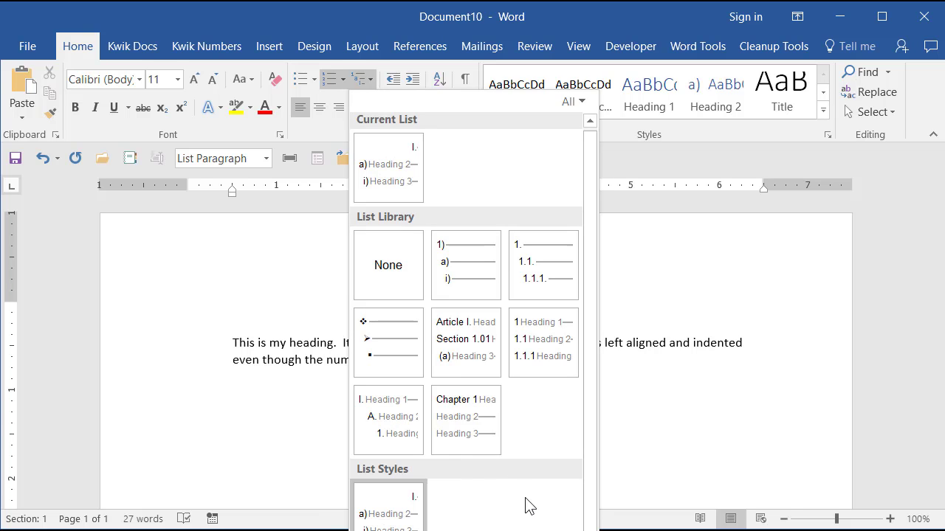
right_click(378, 511)
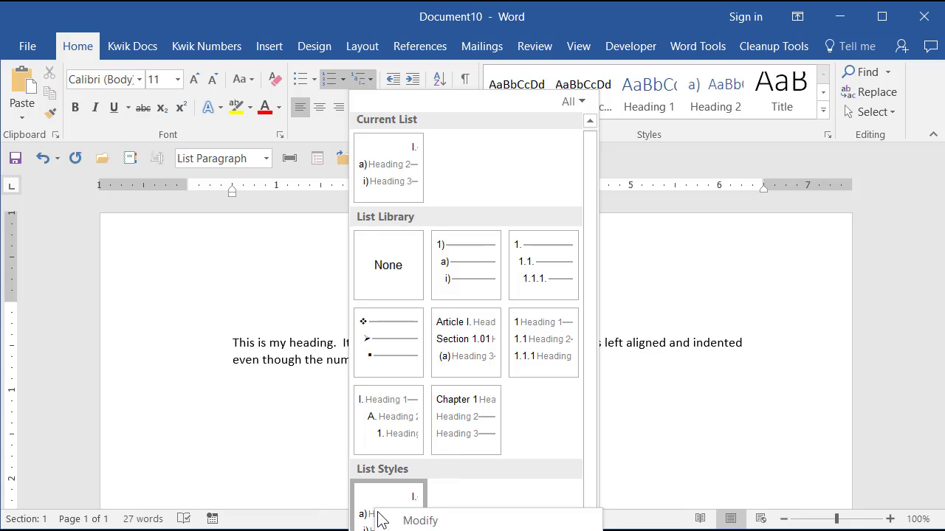
click(420, 521)
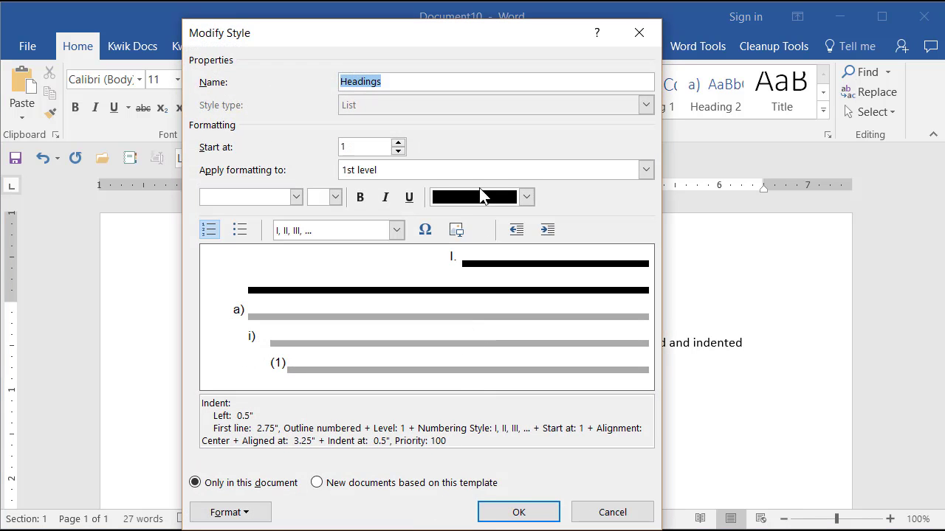
click(218, 512)
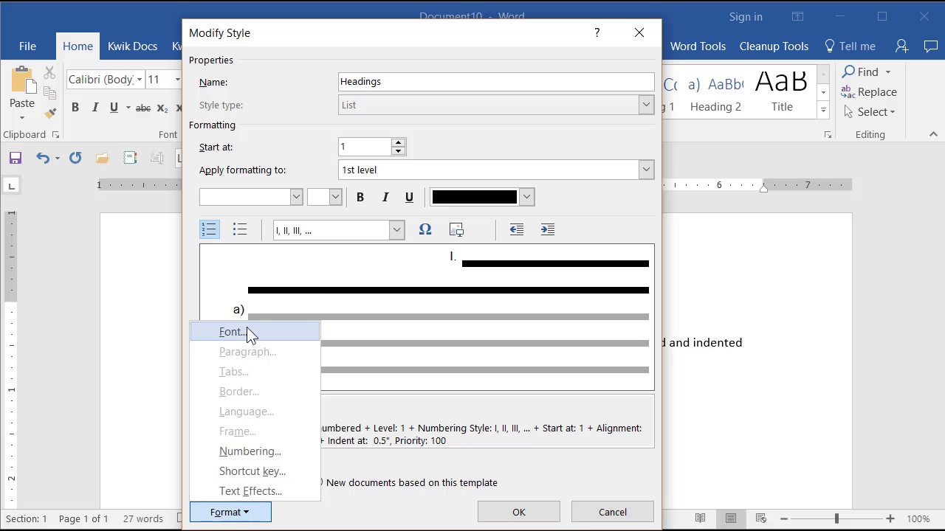
click(243, 451)
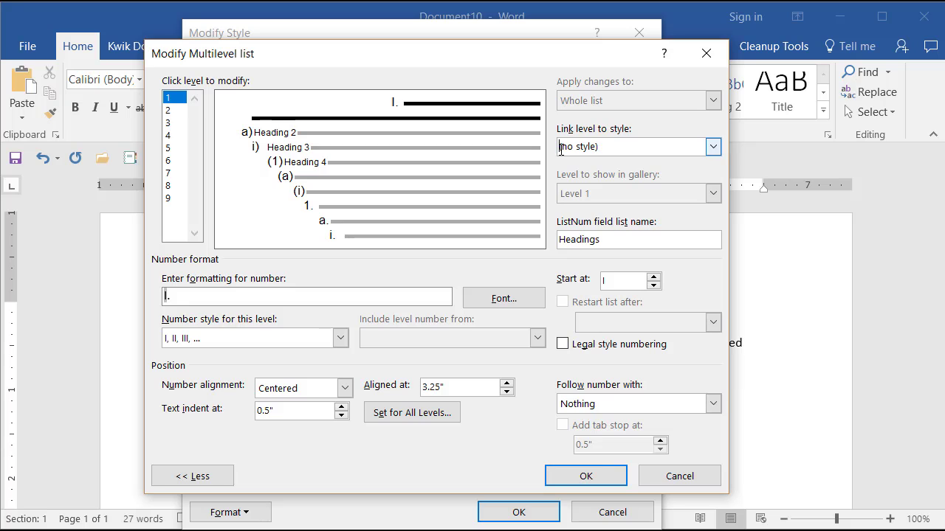
click(713, 146)
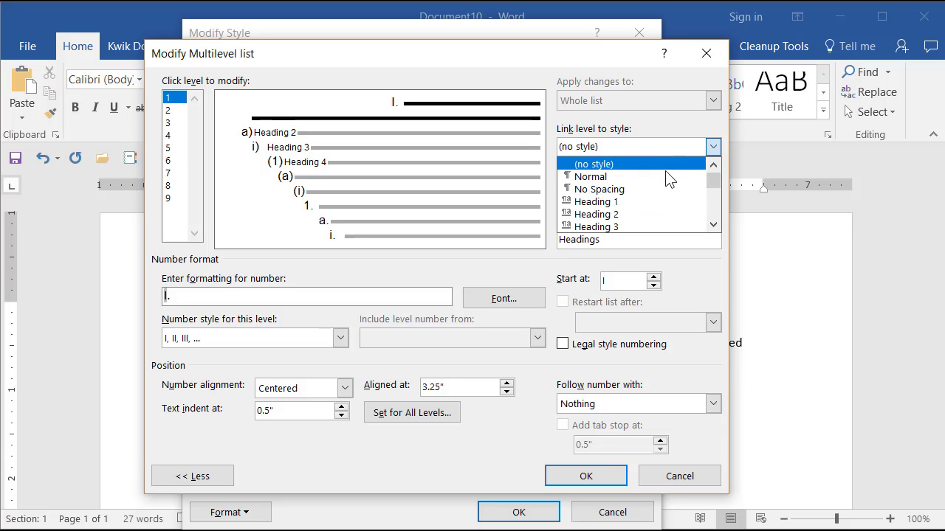
click(601, 202)
Check the linked styles of levels 2, 3 and 4, and save the modified Headings list style
click(177, 110)
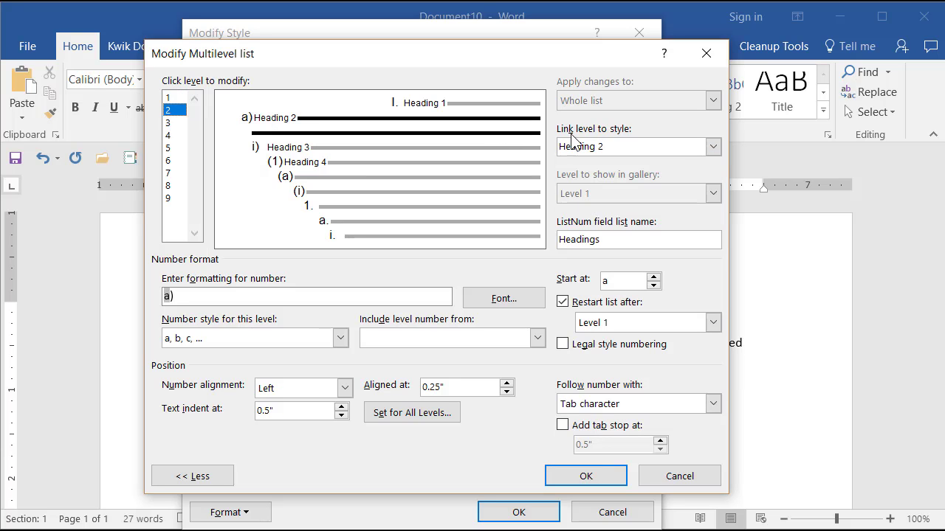
click(169, 123)
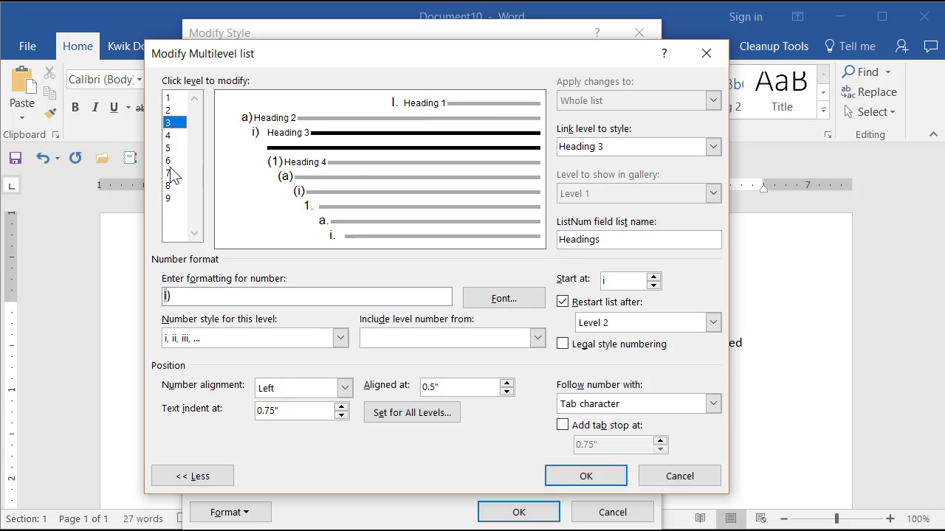
click(171, 135)
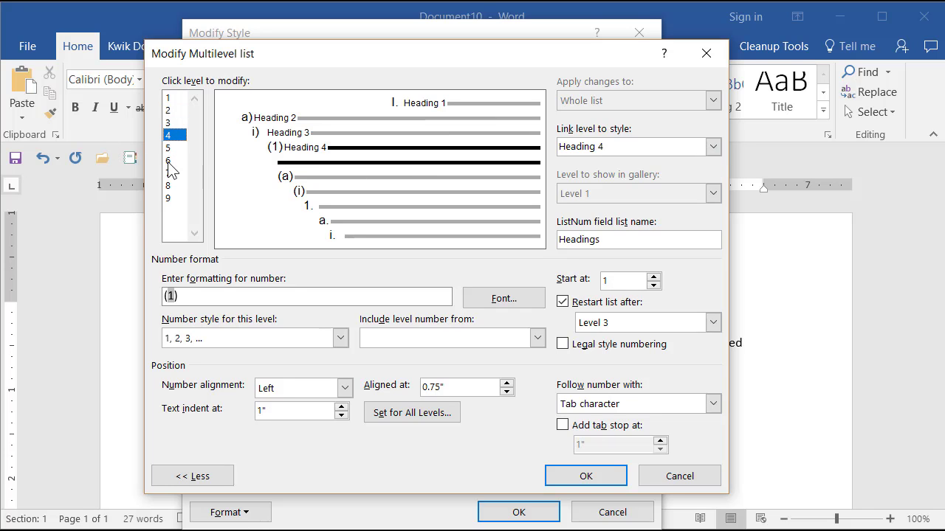
click(559, 476)
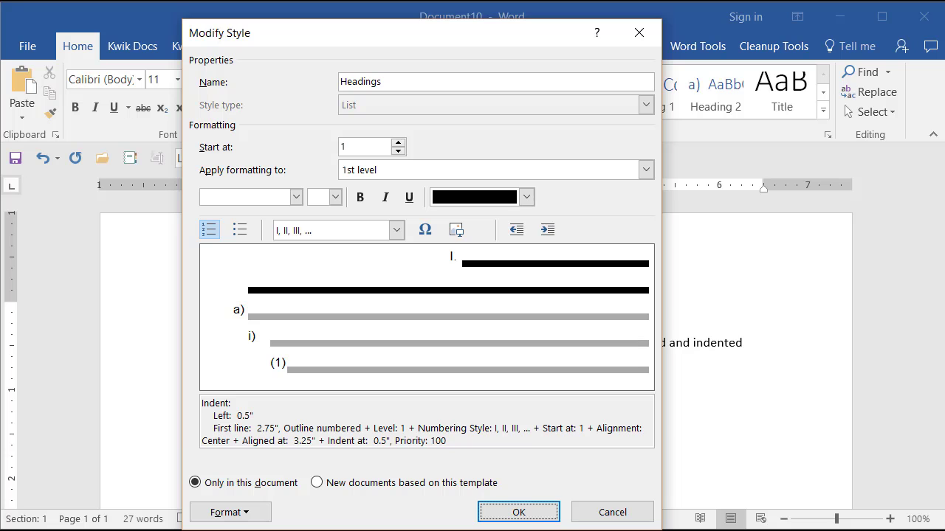
click(521, 520)
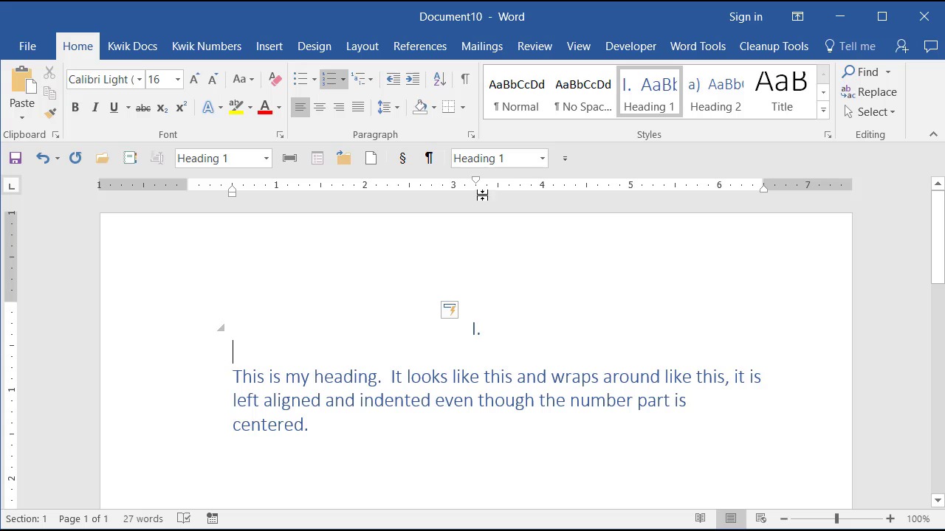
click(370, 79)
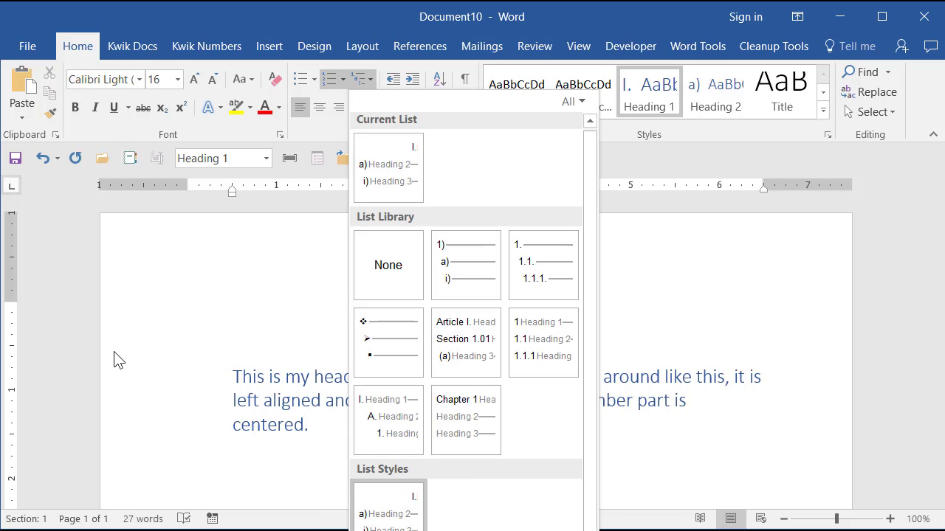
click(135, 274)
click(292, 405)
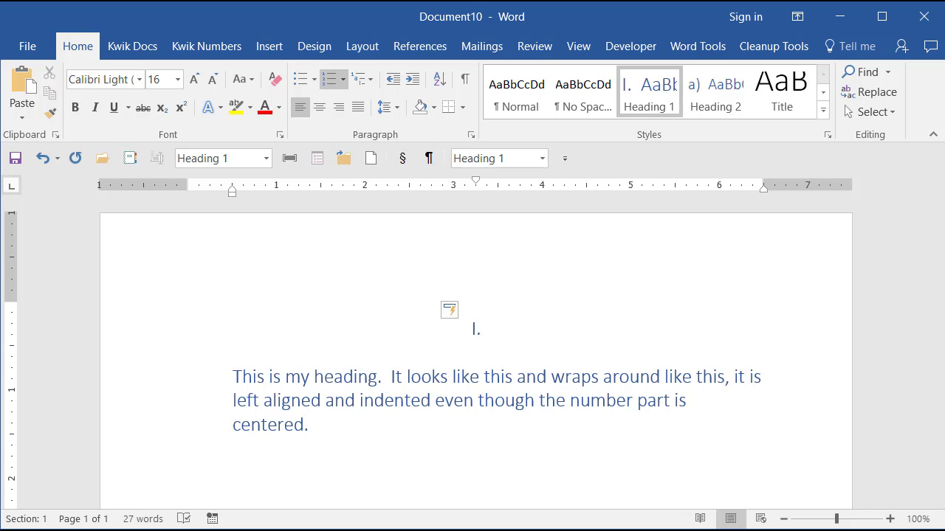
Modify the Heading 1 style's font to automatic color, bold, underlined, 12 pt and all caps
click(647, 93)
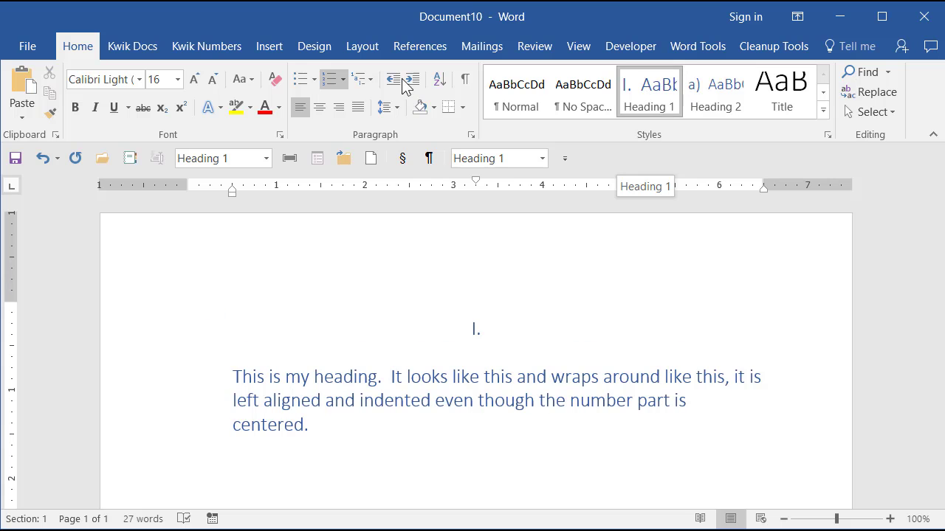
right_click(647, 96)
click(656, 122)
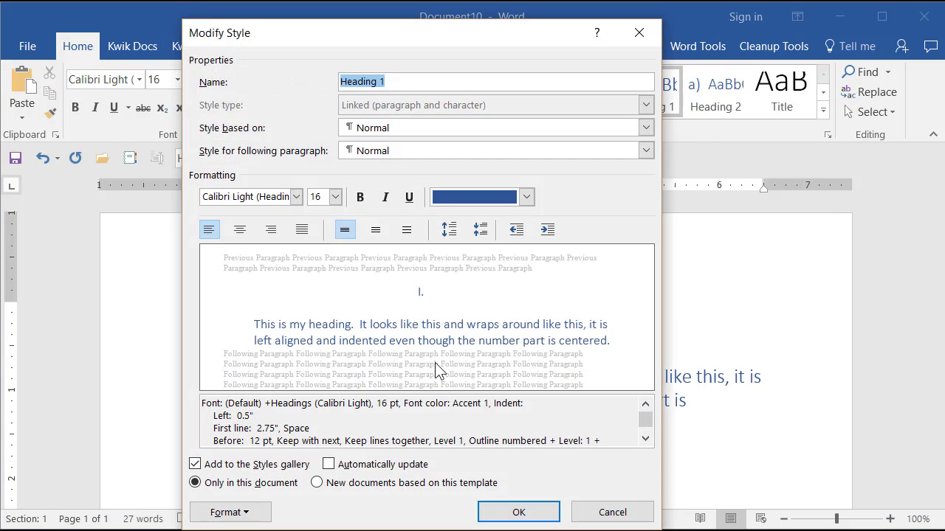
click(497, 195)
click(475, 219)
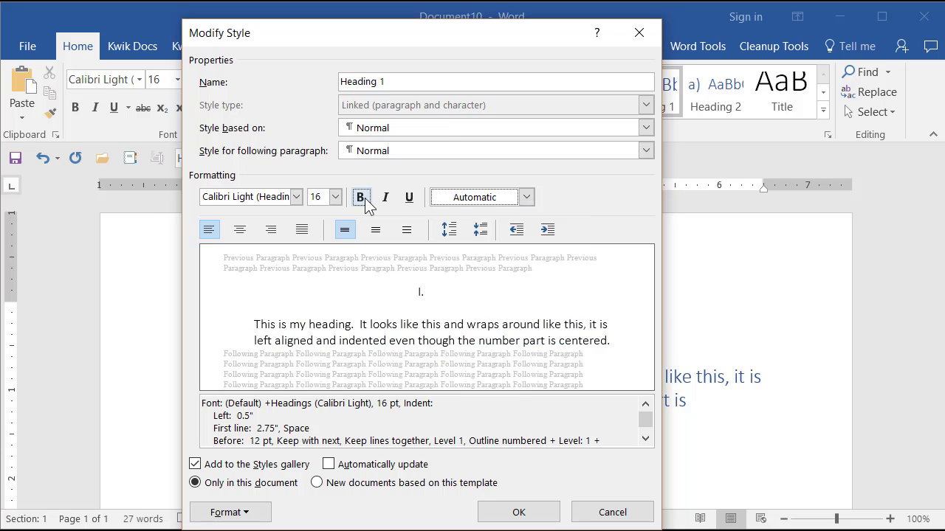
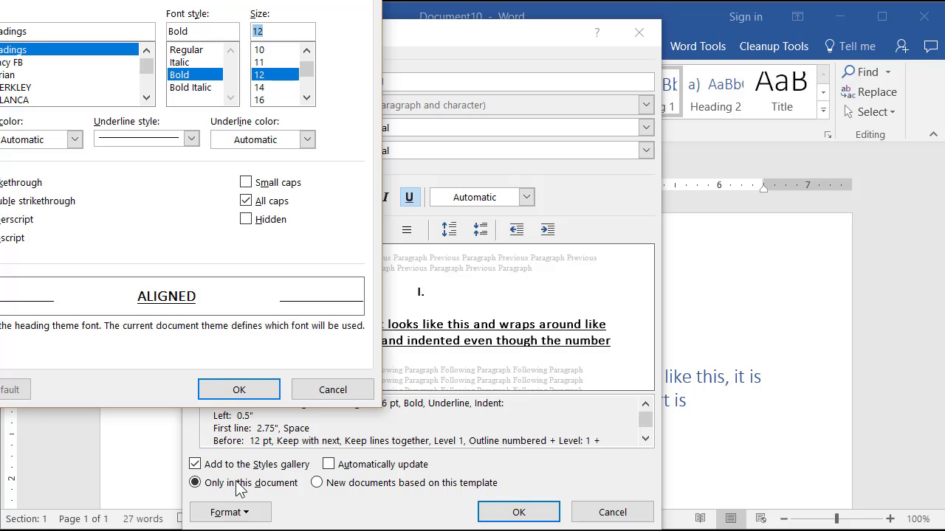
click(222, 390)
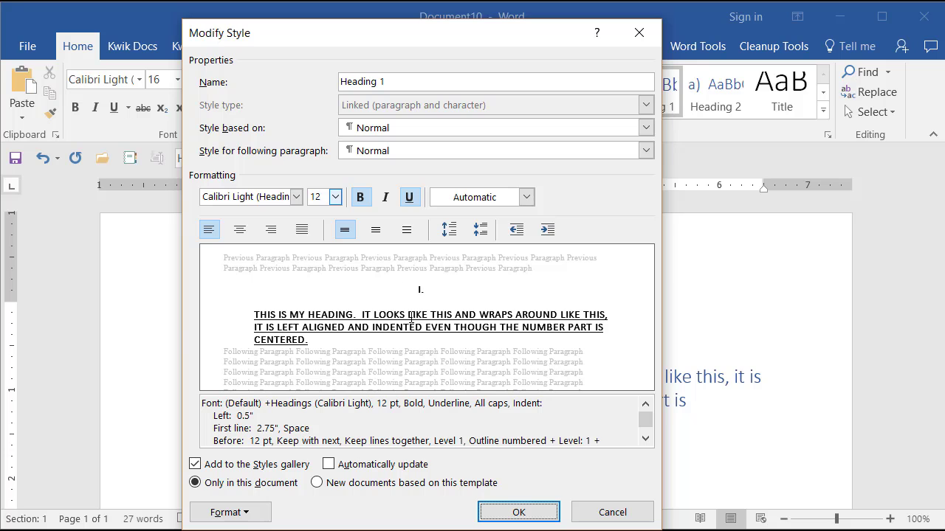
Set the Heading 1 style's paragraph spacing to 0 pt before and 12 pt after, and save the style
click(241, 511)
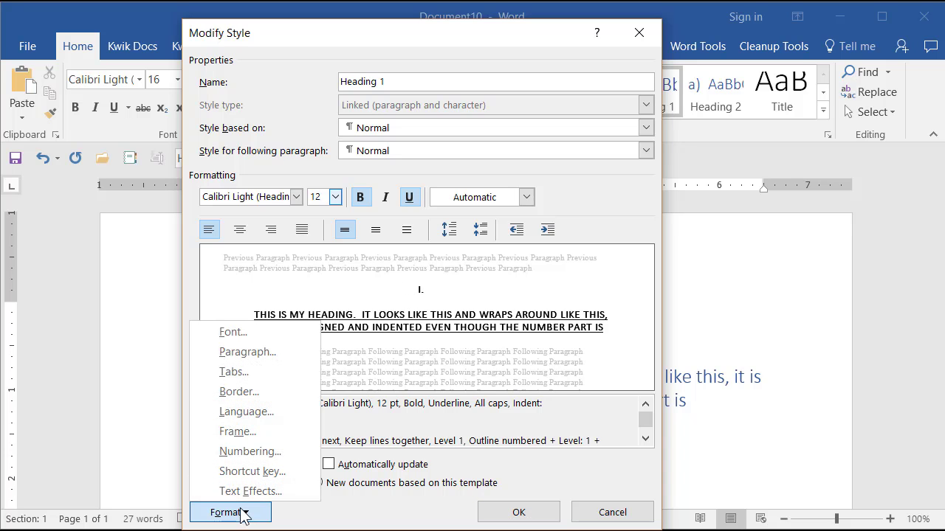
click(278, 357)
key(ctrl+Tab)
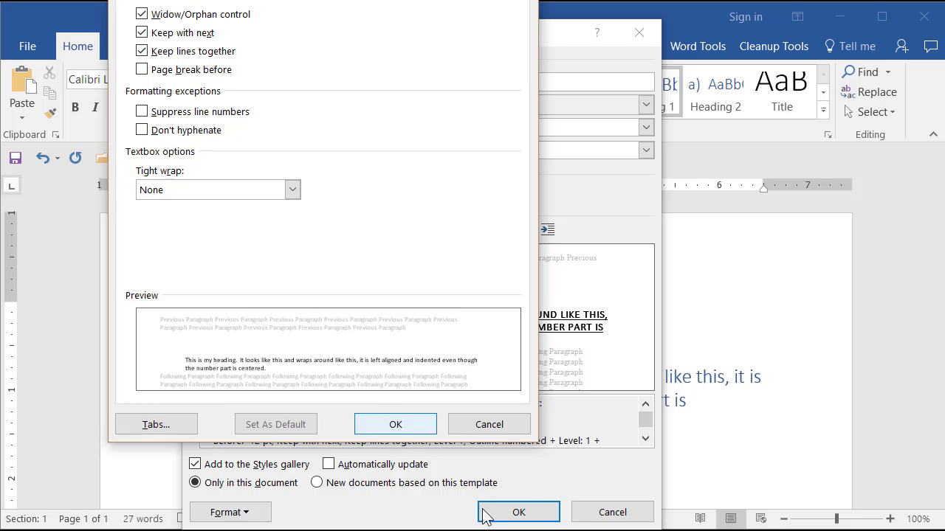
key(ctrl+shift+Tab)
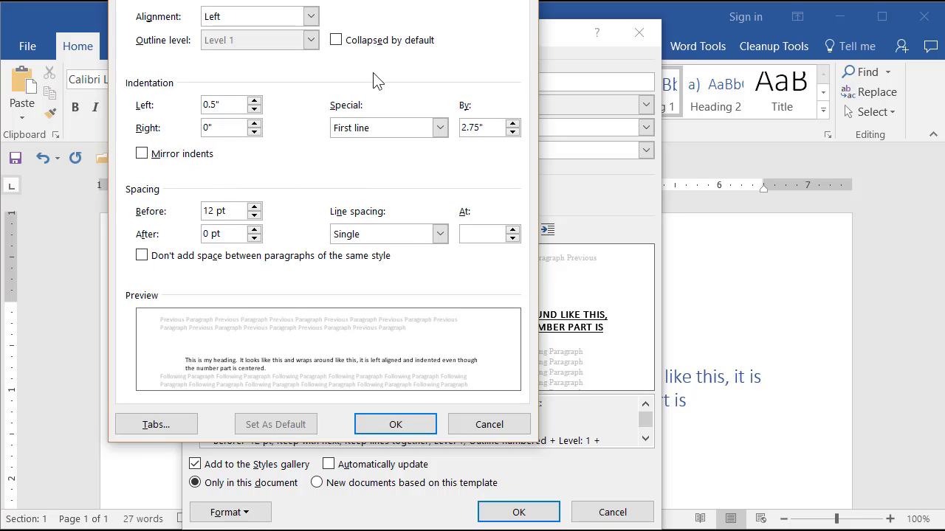
click(254, 215)
click(254, 216)
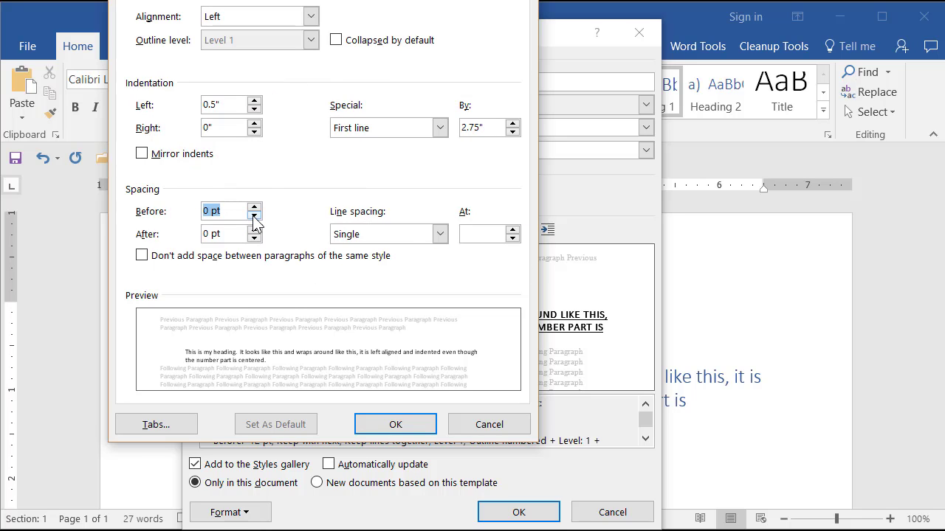
click(254, 229)
click(254, 230)
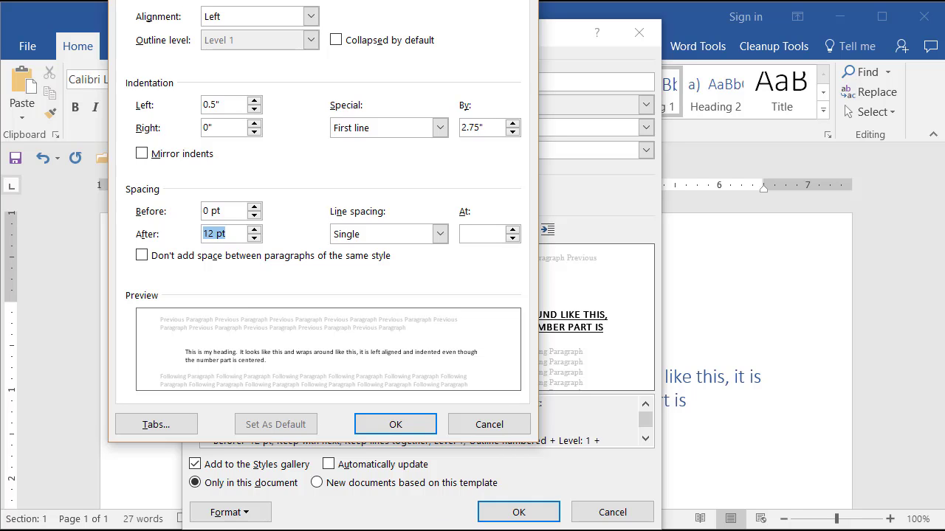
click(395, 428)
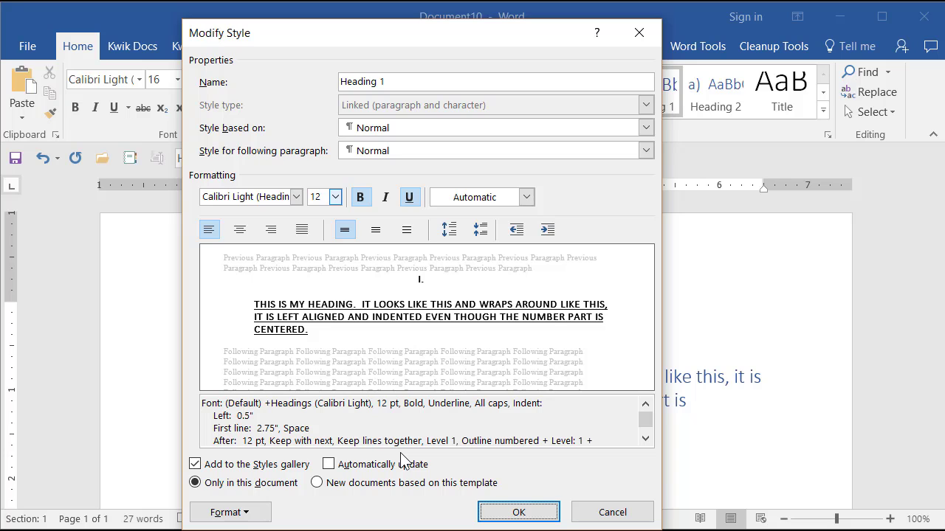
click(500, 519)
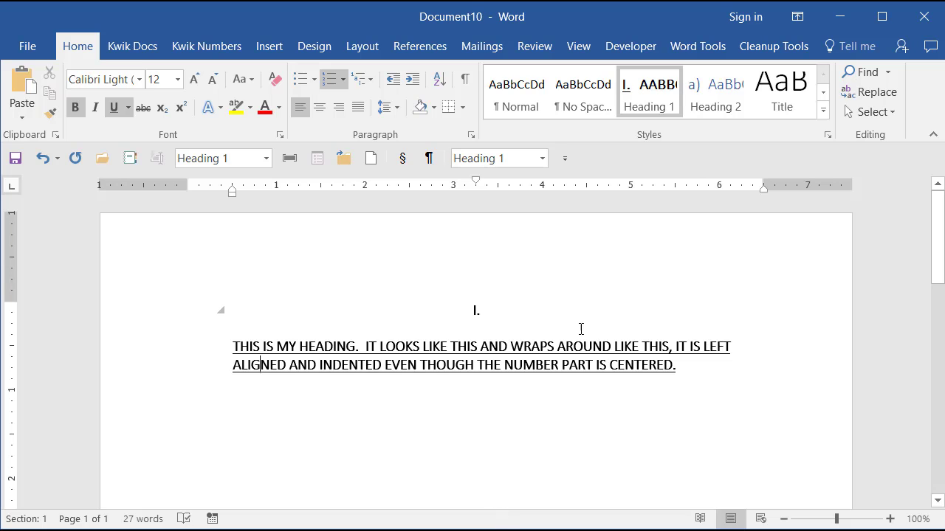
Delete the existing heading text and generate random sample paragraphs with =rand()
click(685, 366)
drag(285, 300, 692, 492)
key(Delete)
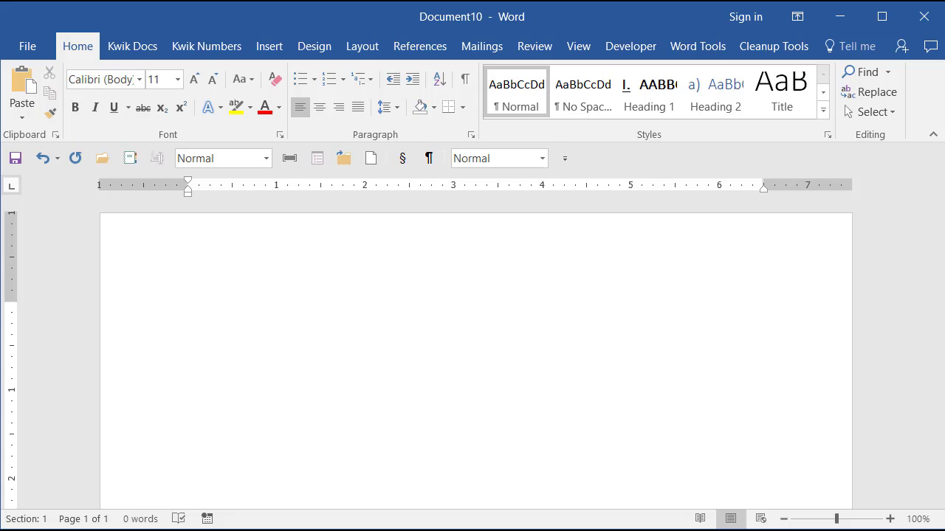
text(=rand())
key(Return)
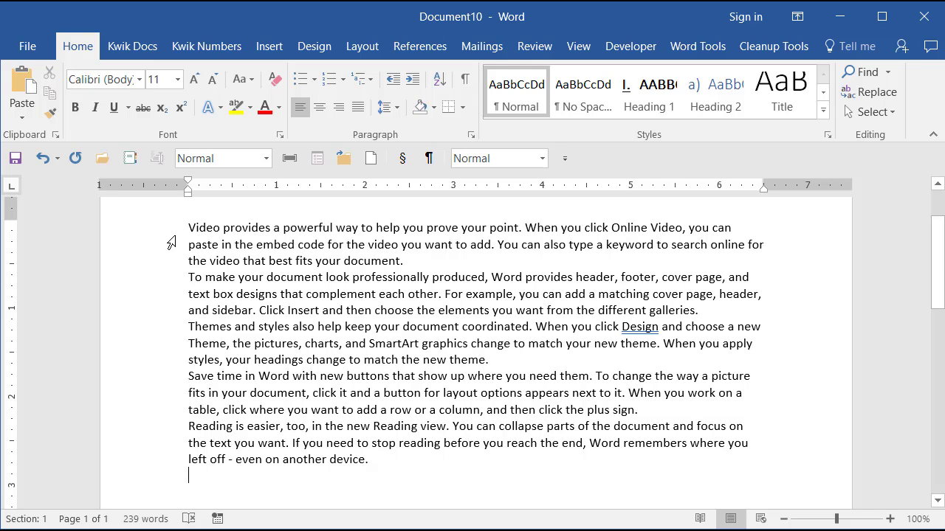
Add a Heading 1 after the first paragraph, with "Introduction to my headings." on a line below its number
click(408, 260)
key(Return)
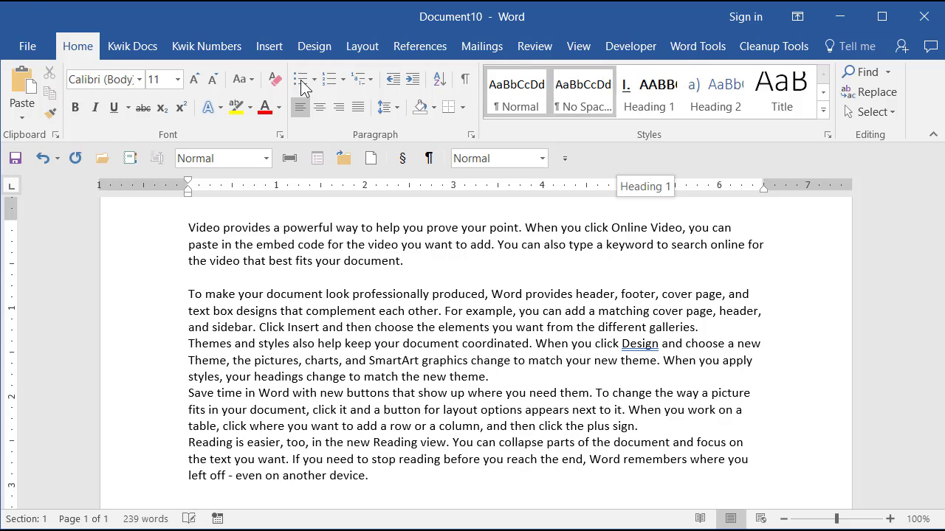
click(666, 88)
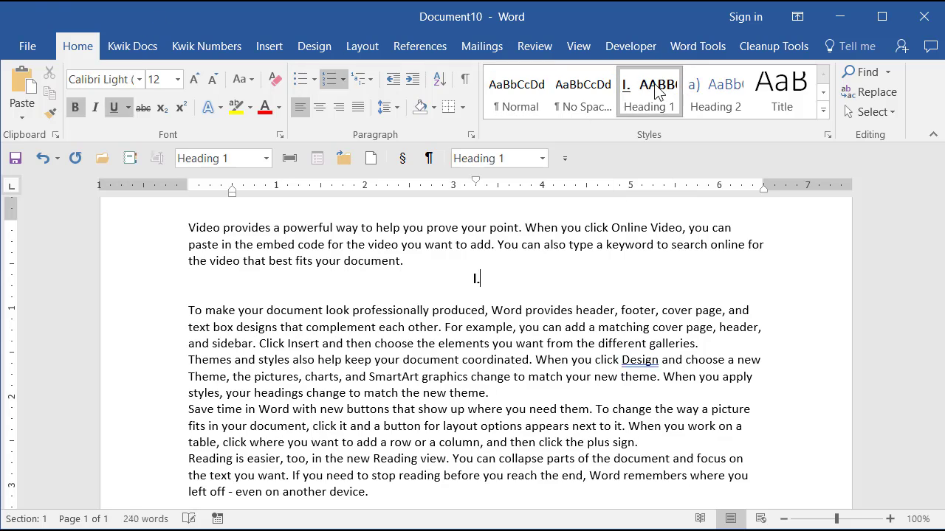
key(Return)
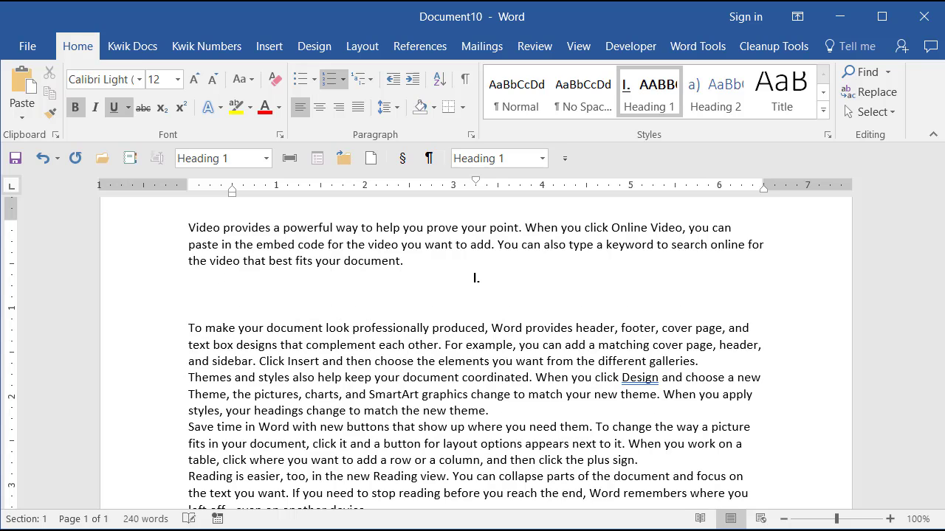
text(INTRODUCTION T)
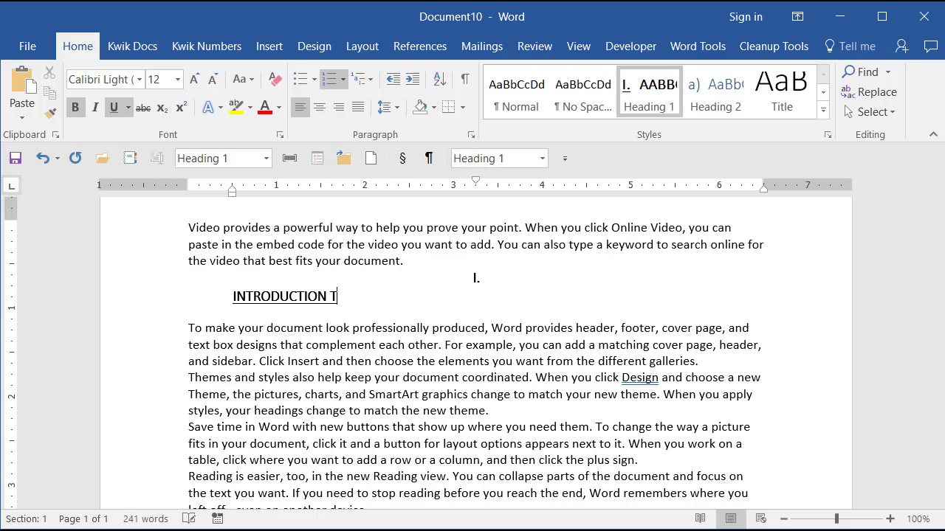
text(O MY HEADINGS)
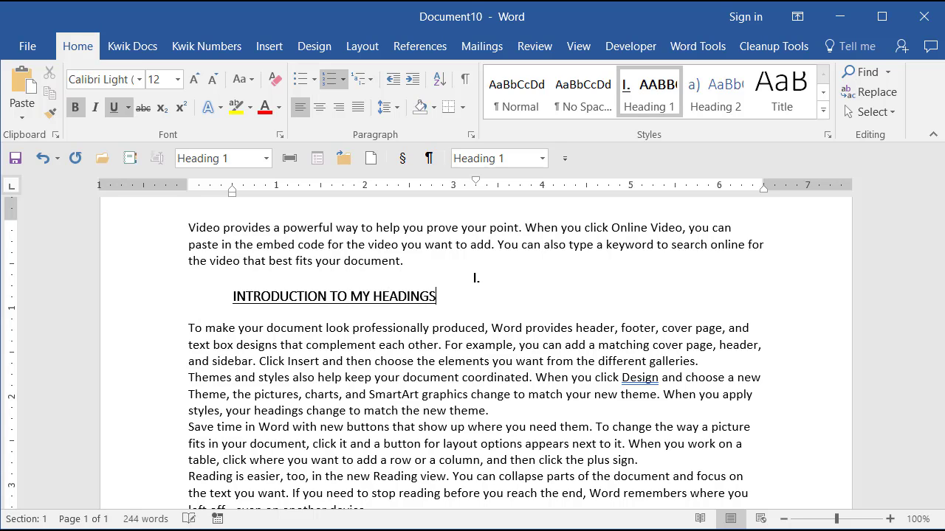
text(.)
Copy the heading's sentence and paste it three times after itself to make the heading wrap
key(shift+Home)
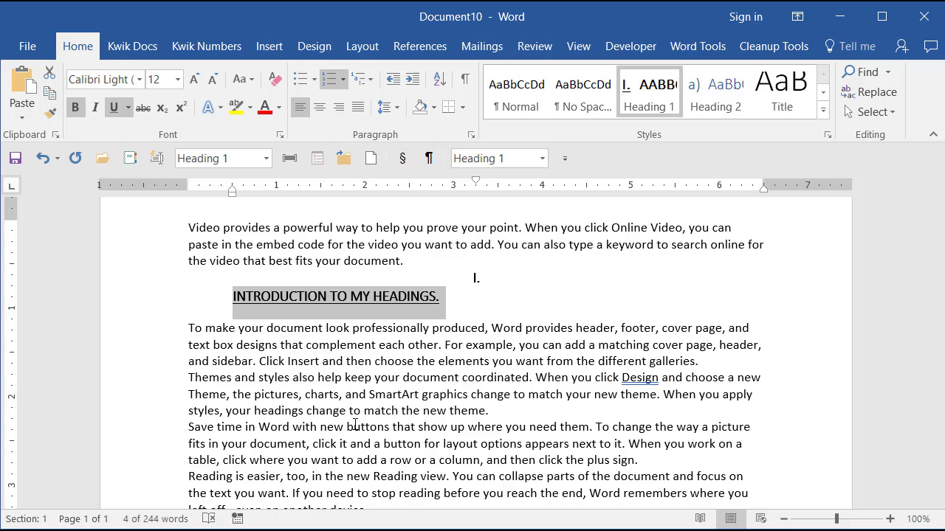
key(ctrl+c)
key(End)
key(ctrl+v)
key(ctrl+v)
key(ctrl+v)
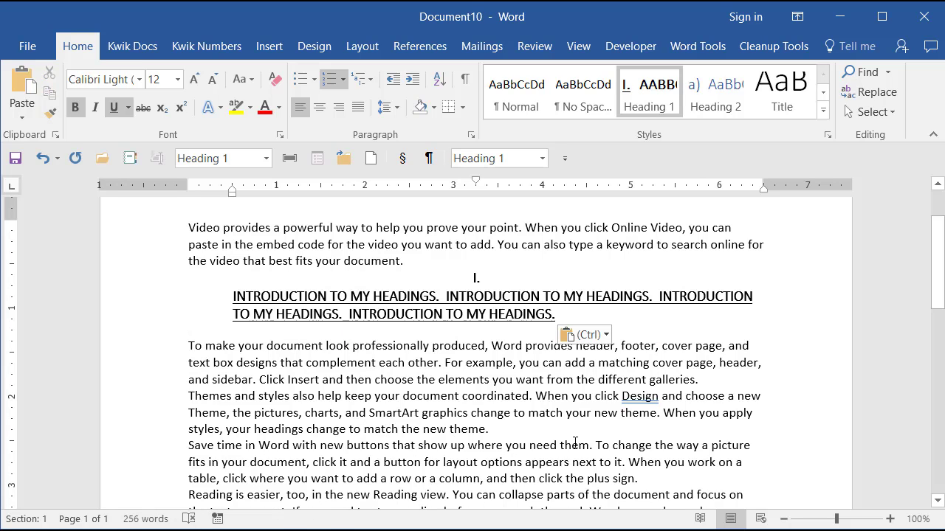
Split the "Save time in Word" paragraph before "When you work on a table" and apply Heading 1 to its first part
click(629, 462)
key(Return)
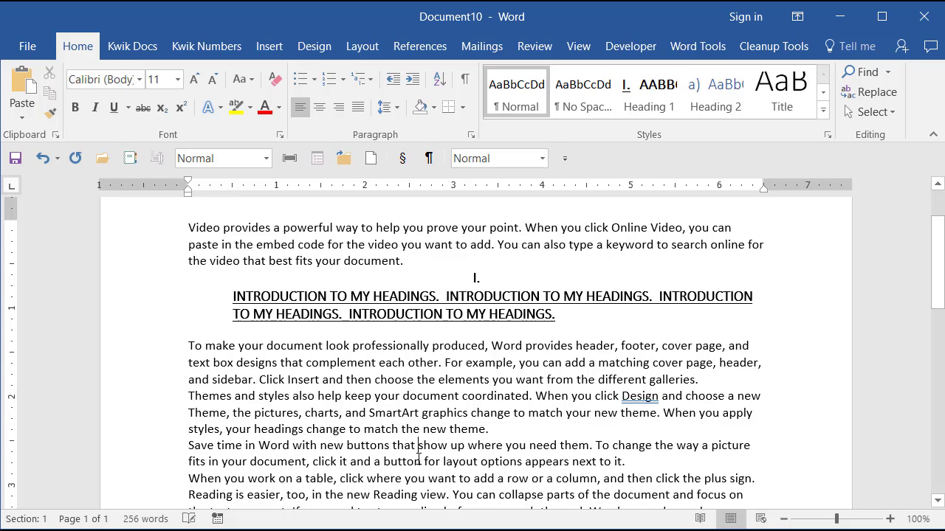
scroll(427, 452, down, 3)
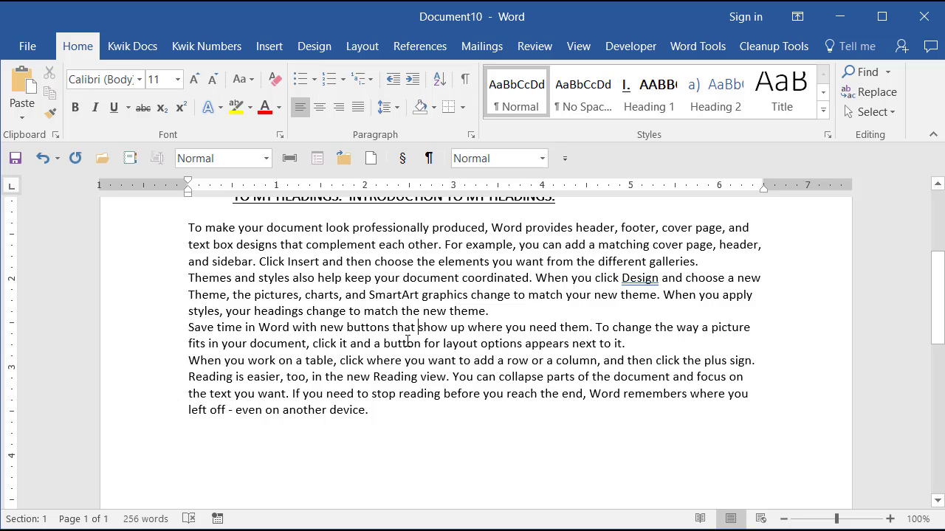
click(646, 93)
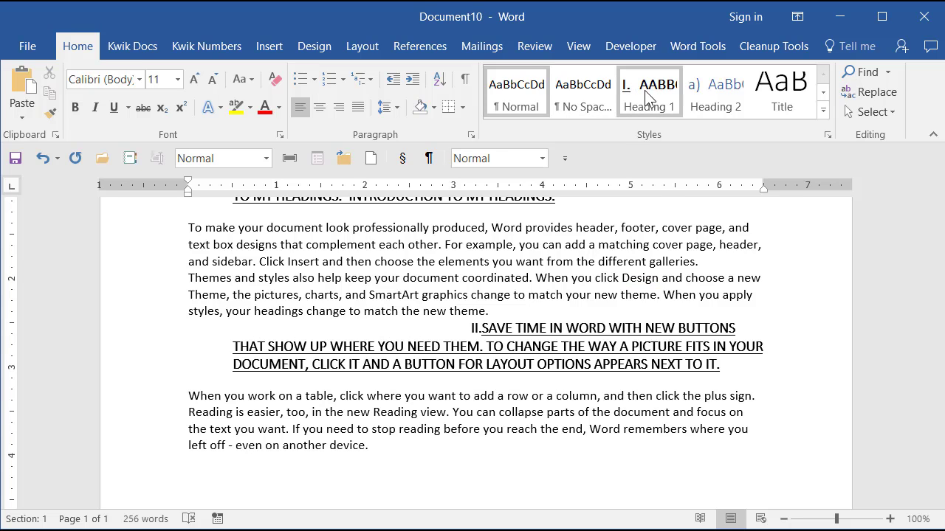
click(644, 90)
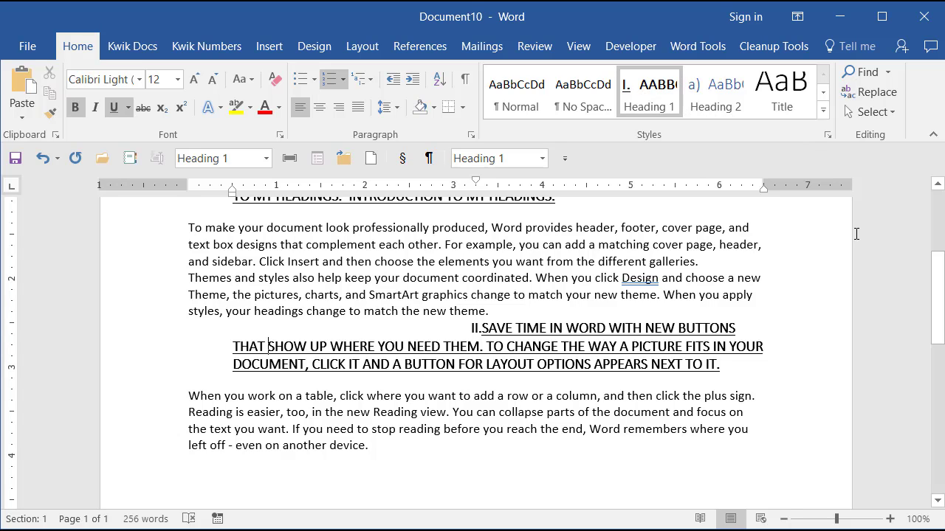
Insert two line breaks between the number II. and its heading text
click(483, 326)
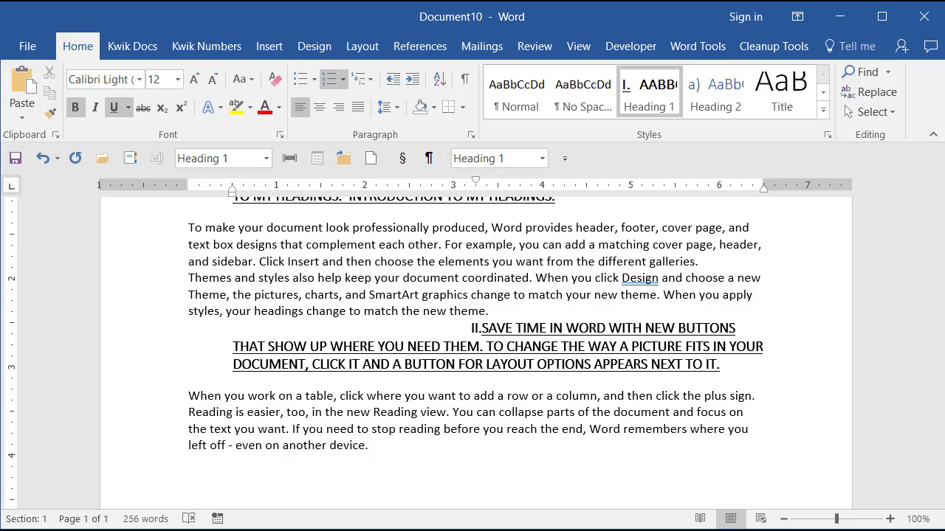
key(Return)
key(Return)
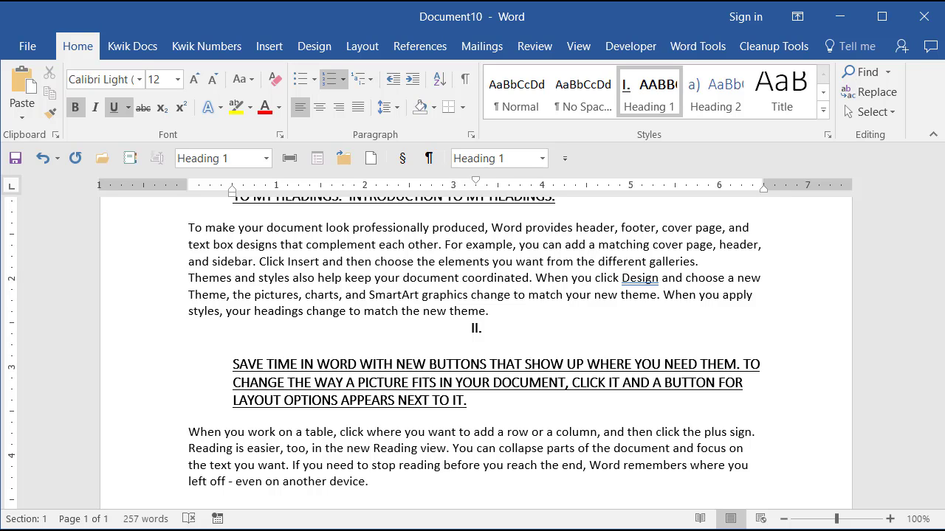
Replace the entire document content with fresh random sample paragraphs generated by =rand()
key(ctrl+a)
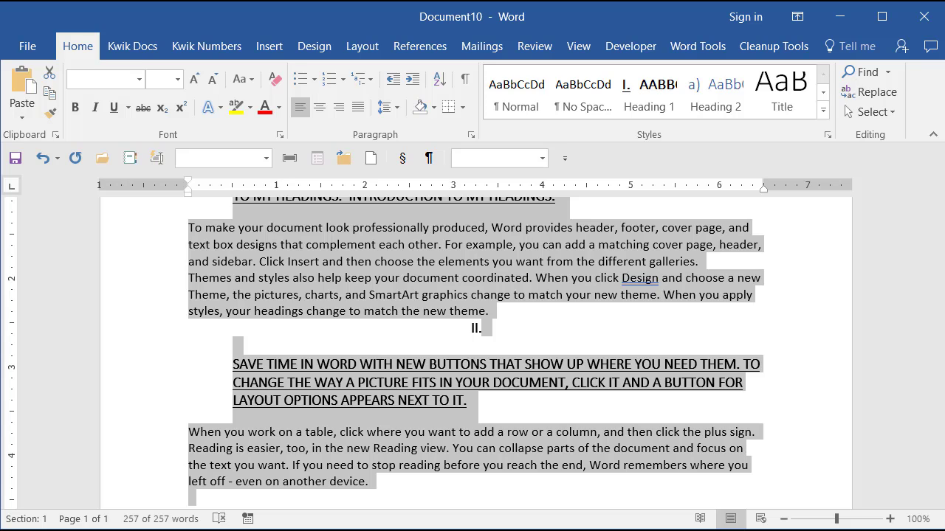
key(Delete)
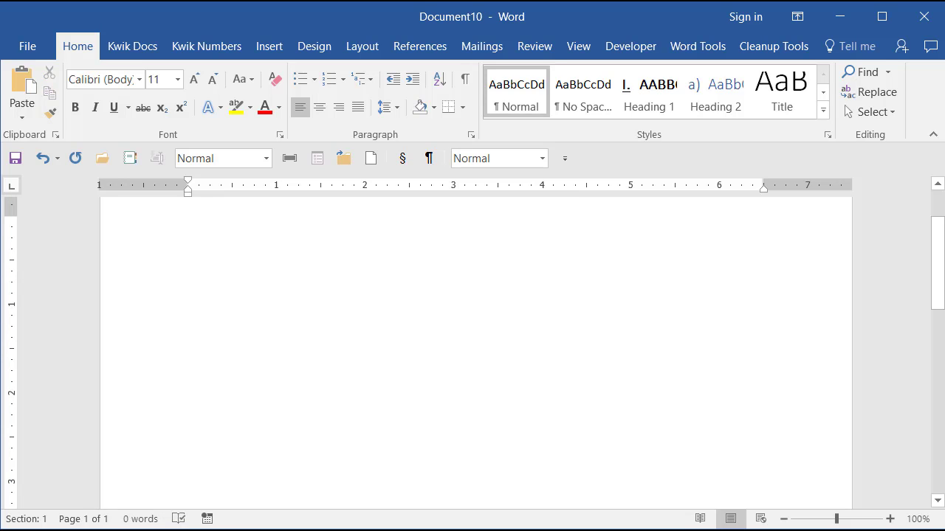
text(=rand)
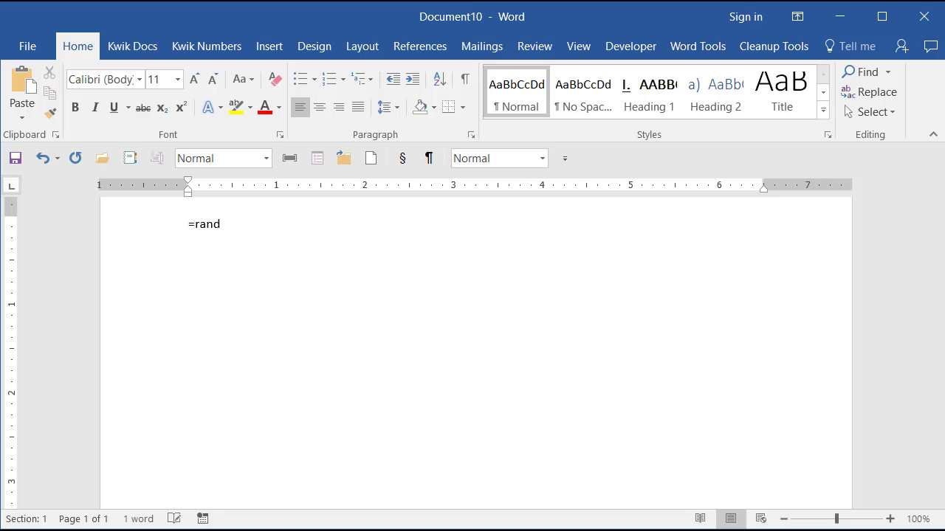
text(())
key(Return)
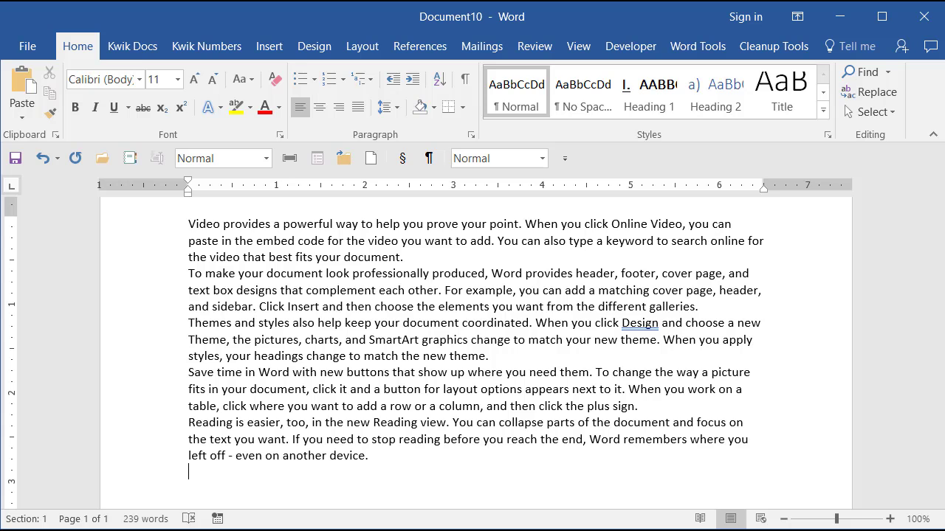
Preview the Kwik Docs outlines Agreement (1), Agreement (2) and General Hanging Indent, and load the Appellate Pleading outline into the document
click(206, 46)
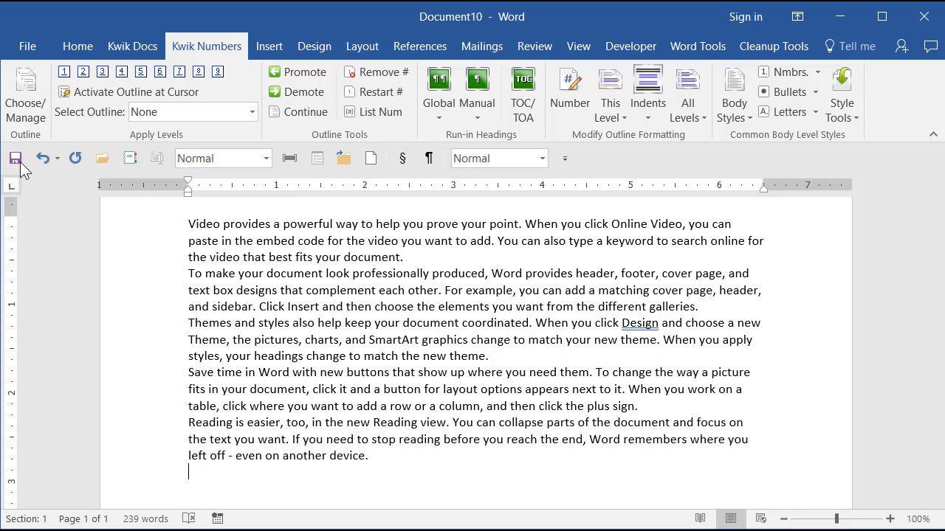
click(26, 87)
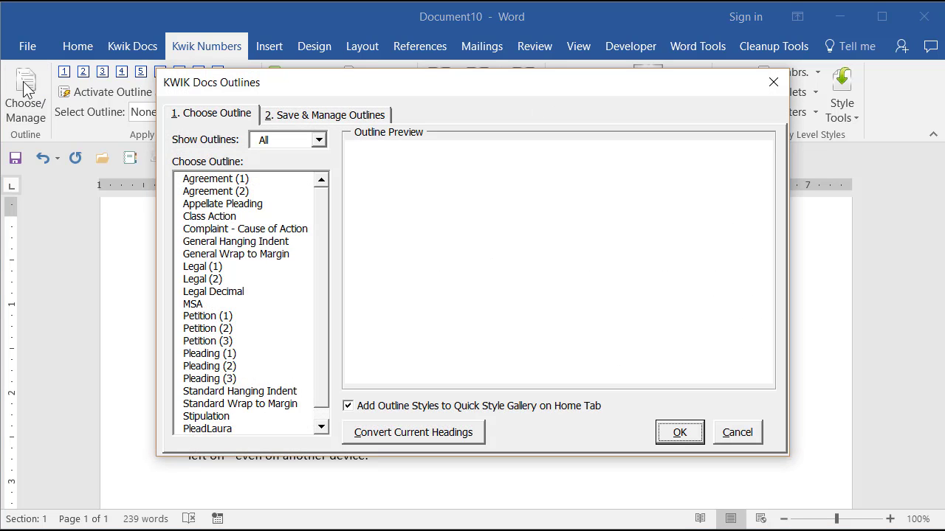
click(193, 183)
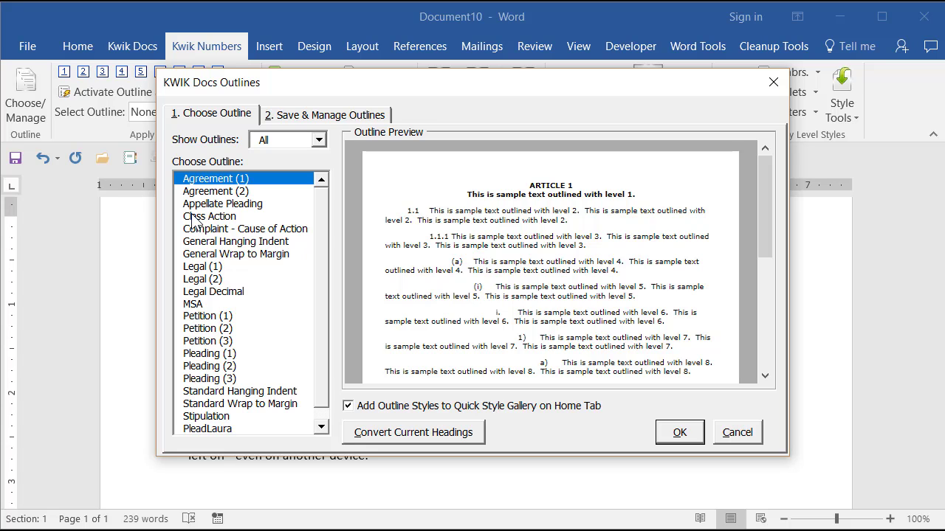
click(192, 194)
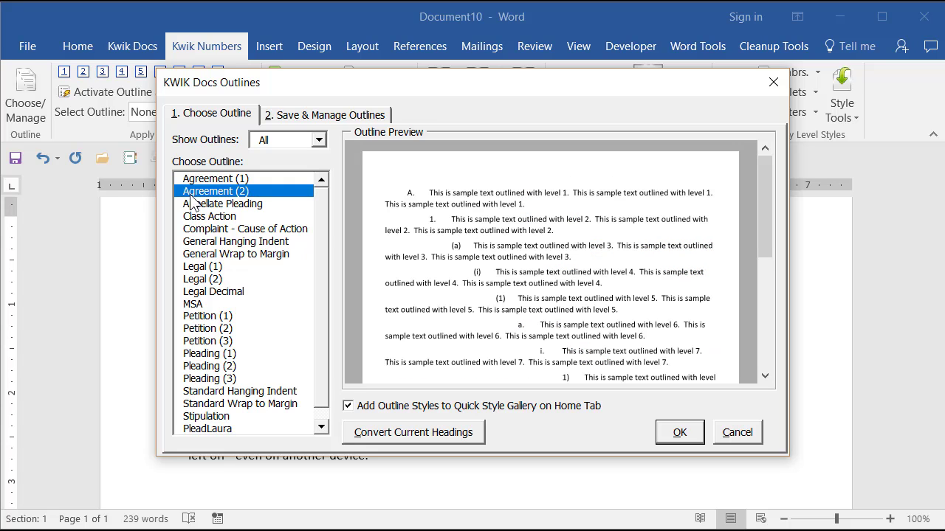
click(190, 207)
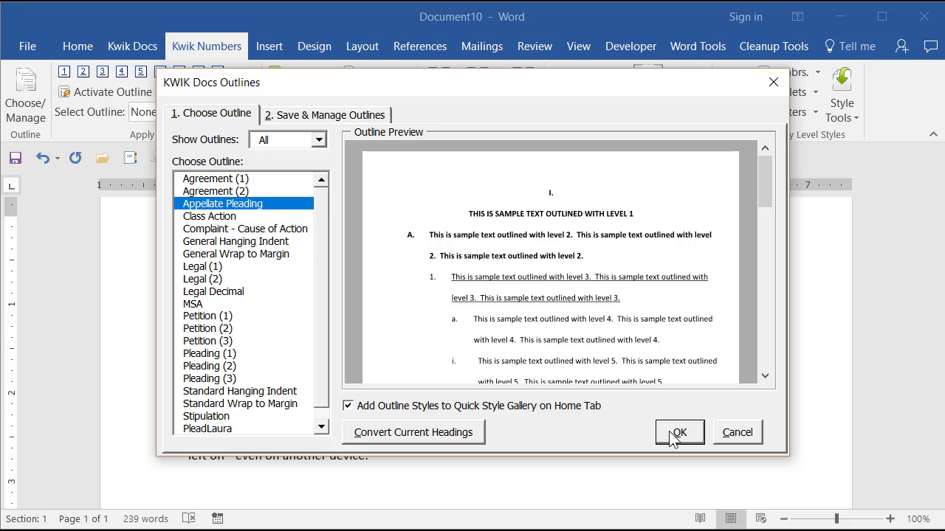
click(262, 230)
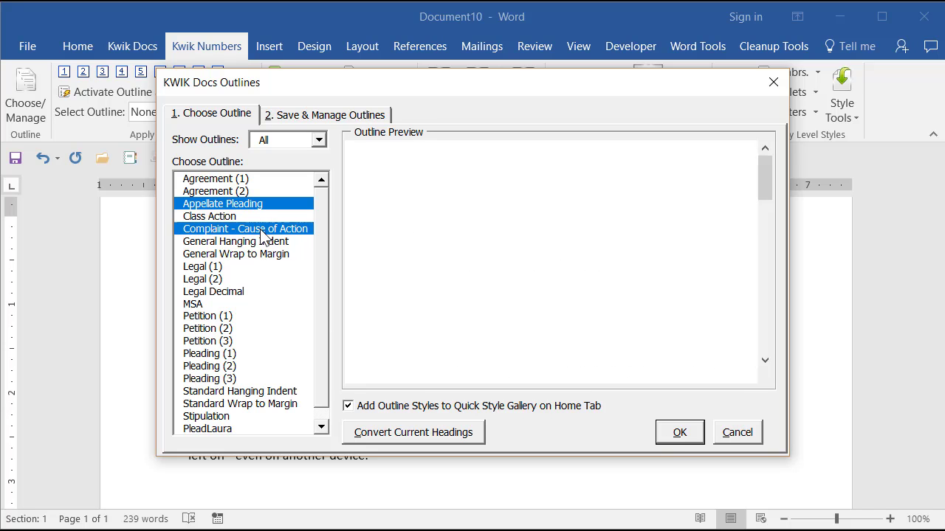
click(262, 244)
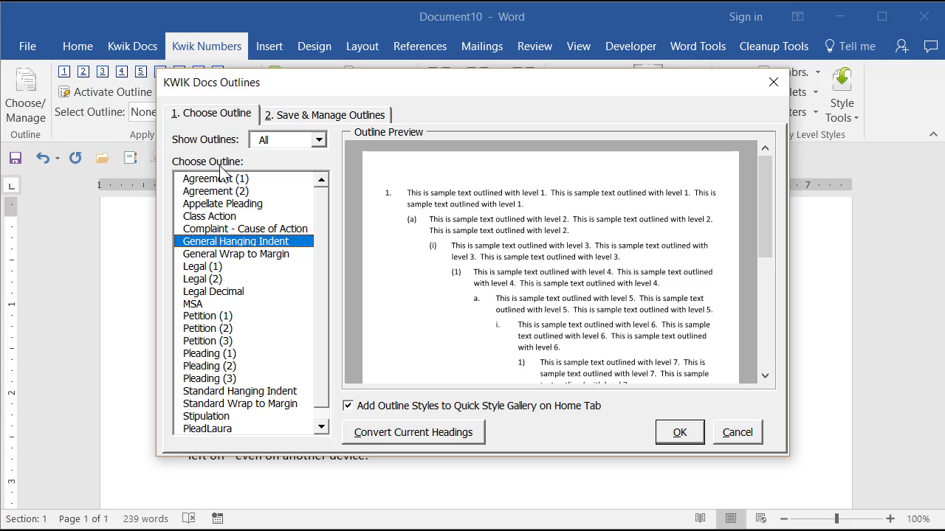
click(232, 204)
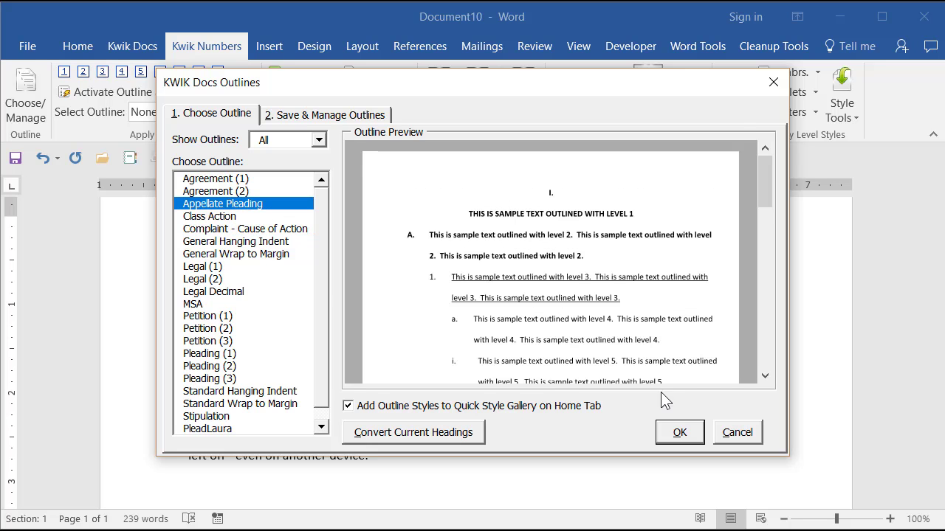
click(678, 432)
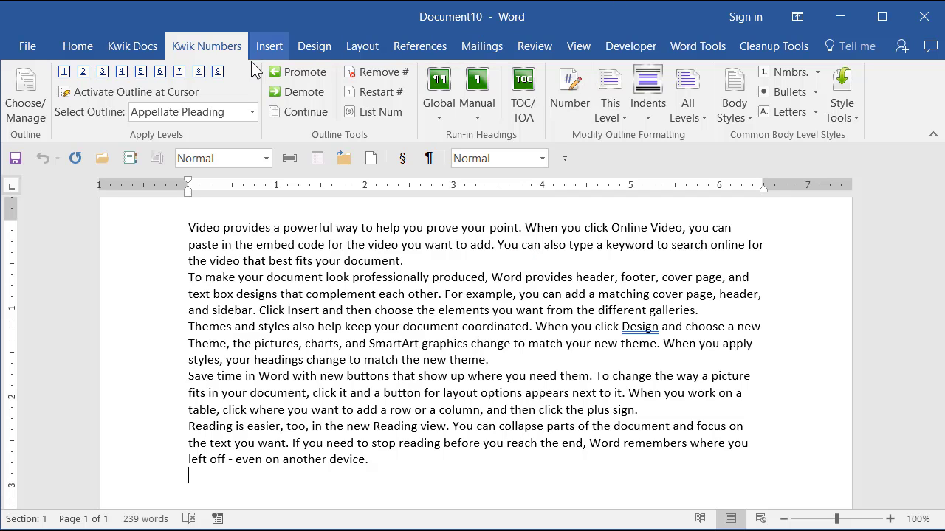
Examine the outline's styles in the quick style gallery and the list styles available for multilevel lists
click(77, 46)
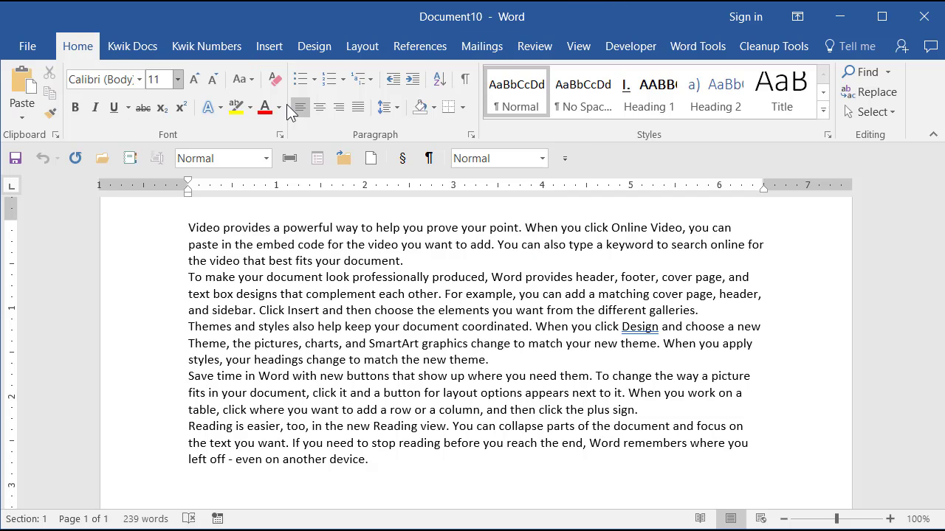
click(824, 122)
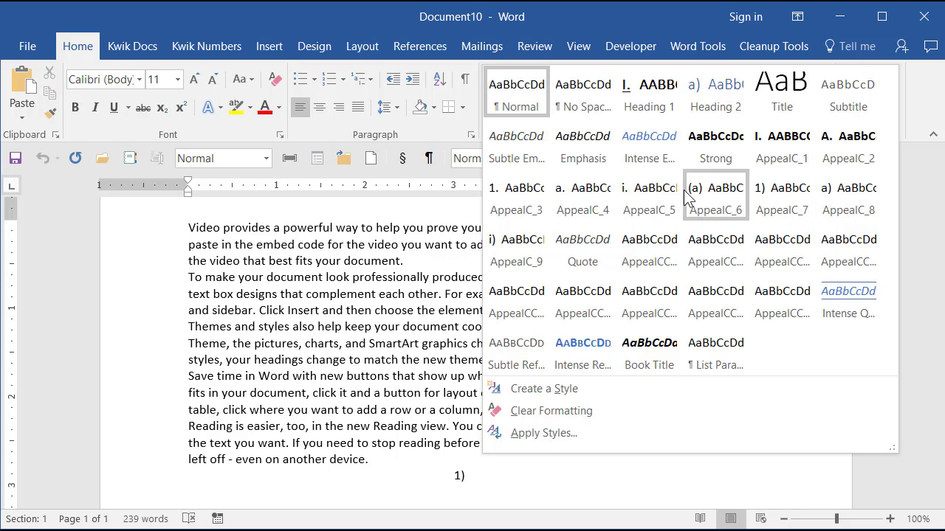
click(225, 251)
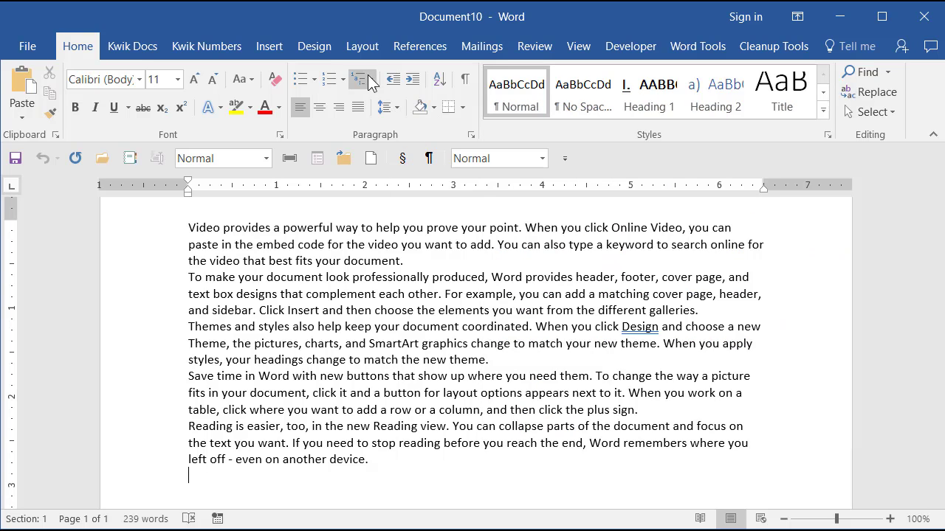
click(376, 80)
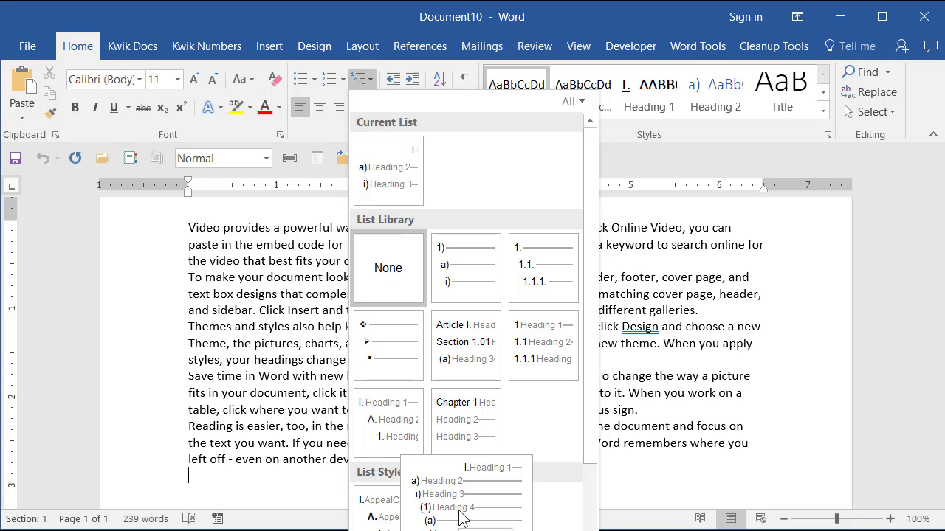
click(251, 270)
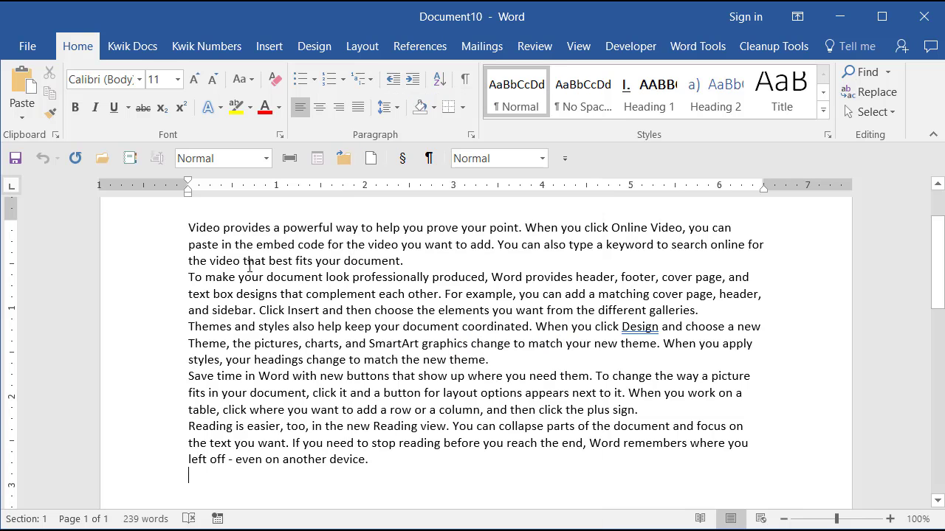
Apply level 1 of the Appellate Pleading outline to the first paragraph and underline that level's text
scroll(348, 290, up, 2)
click(348, 321)
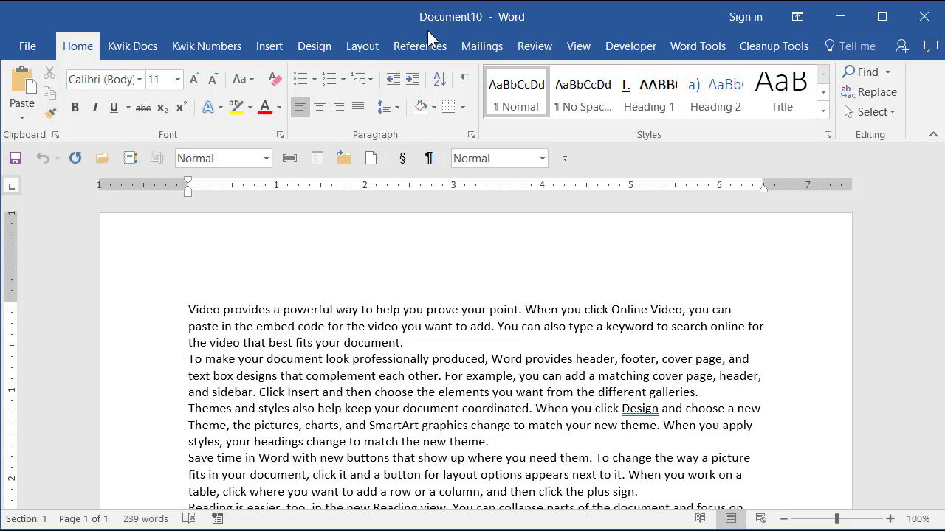
click(207, 46)
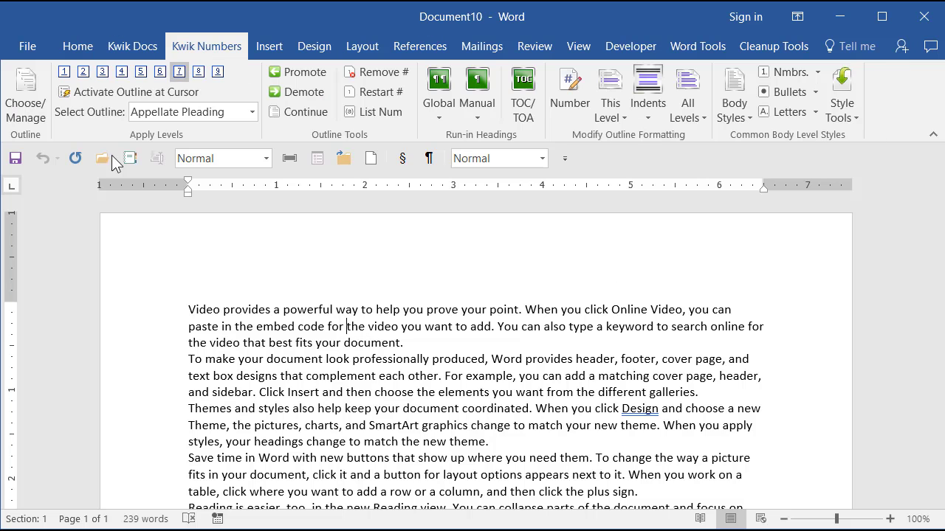
click(65, 70)
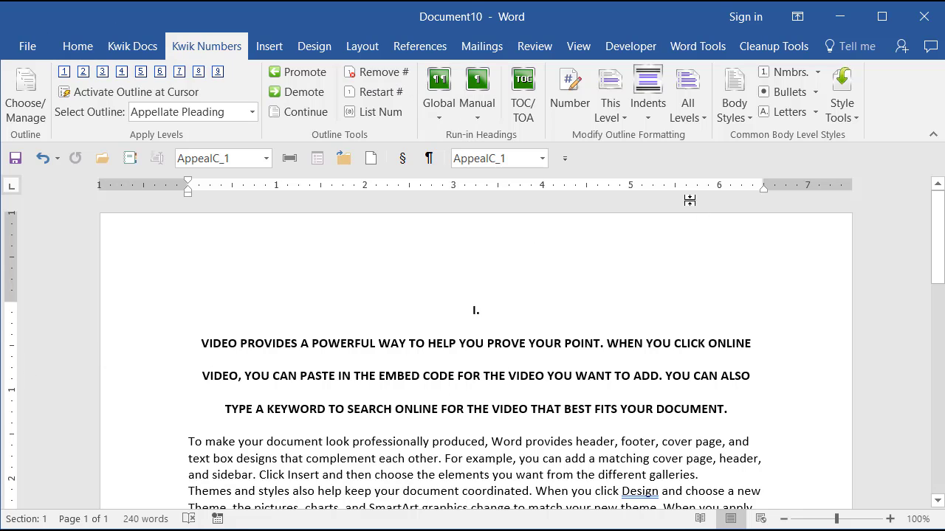
click(618, 119)
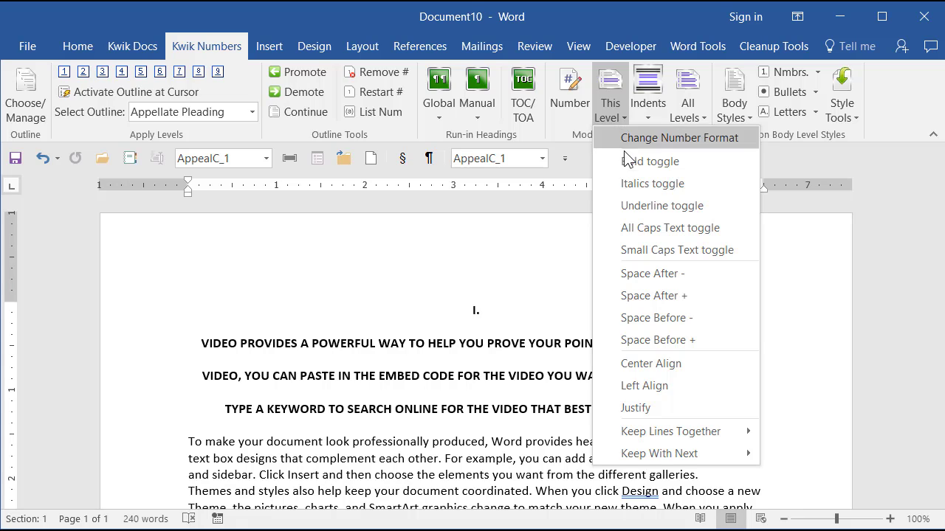
click(650, 204)
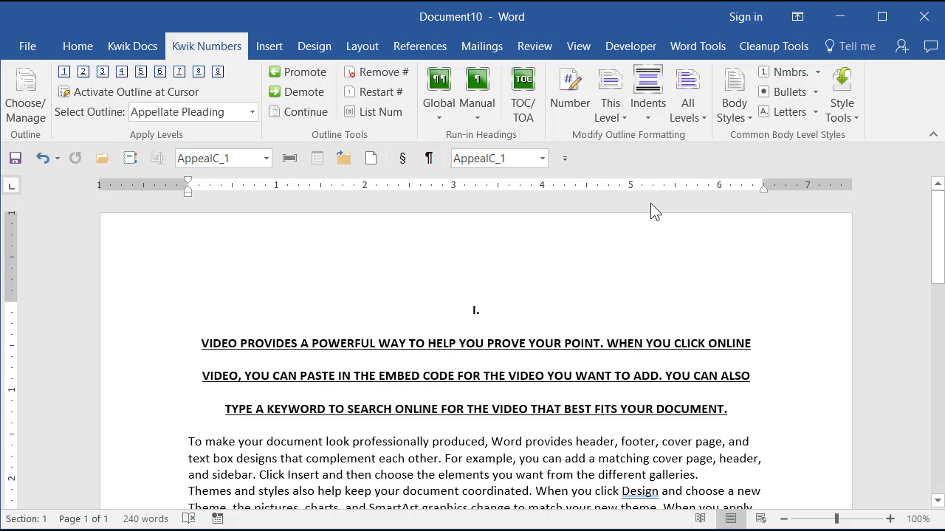
Turn on Keep Lines Together and Keep With Next for outline level 1
click(606, 117)
mouse_move(624, 434)
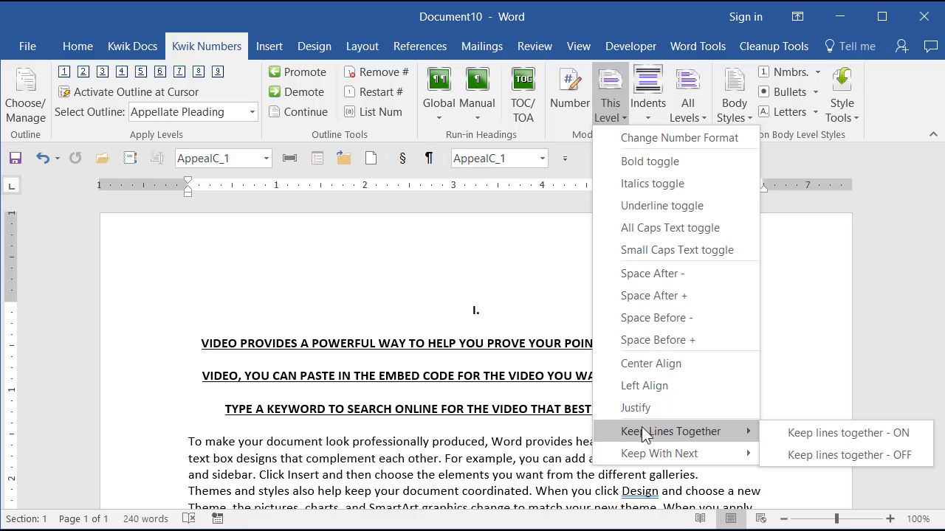
click(779, 433)
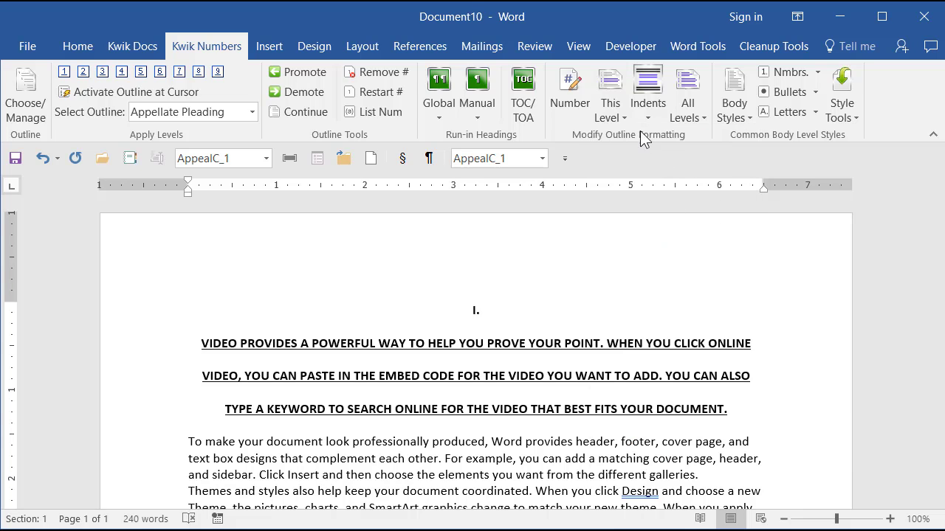
click(600, 118)
mouse_move(628, 454)
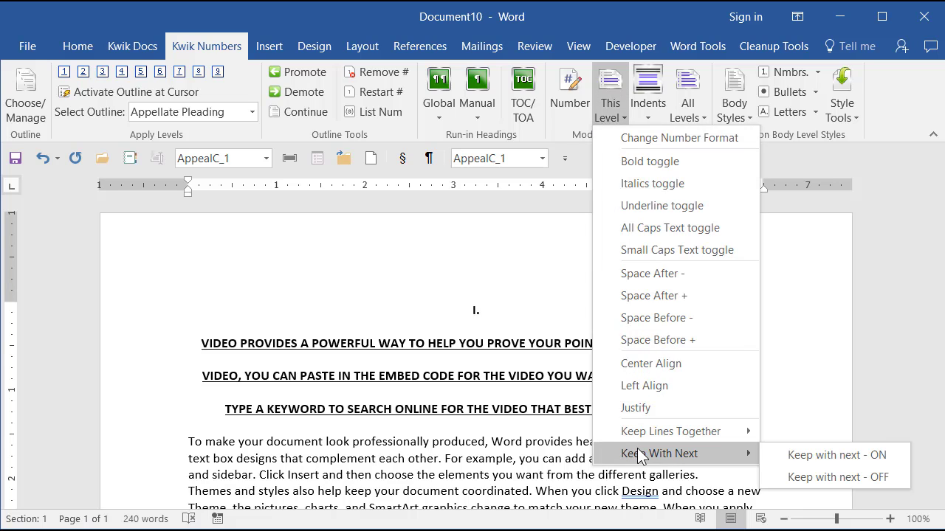
click(797, 455)
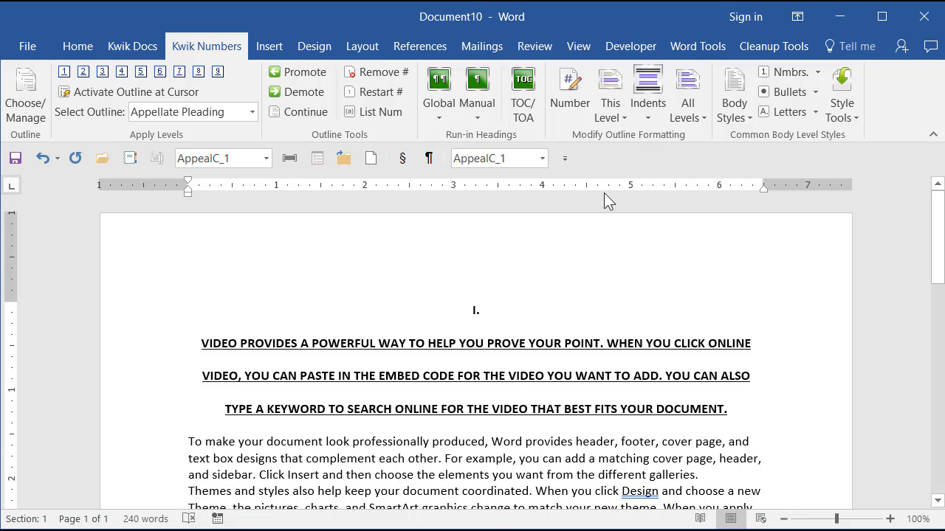
Single-space the whole outline and left-align its level 1 heading
click(686, 118)
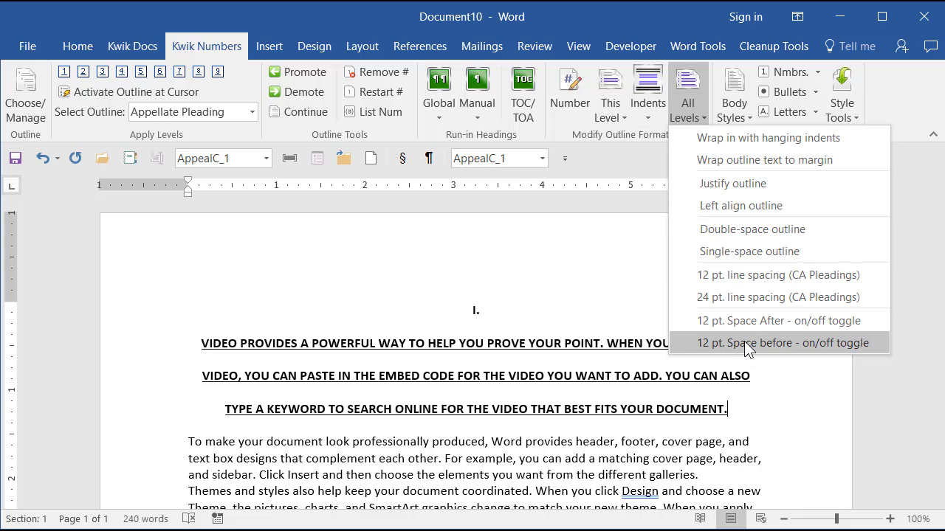
click(745, 251)
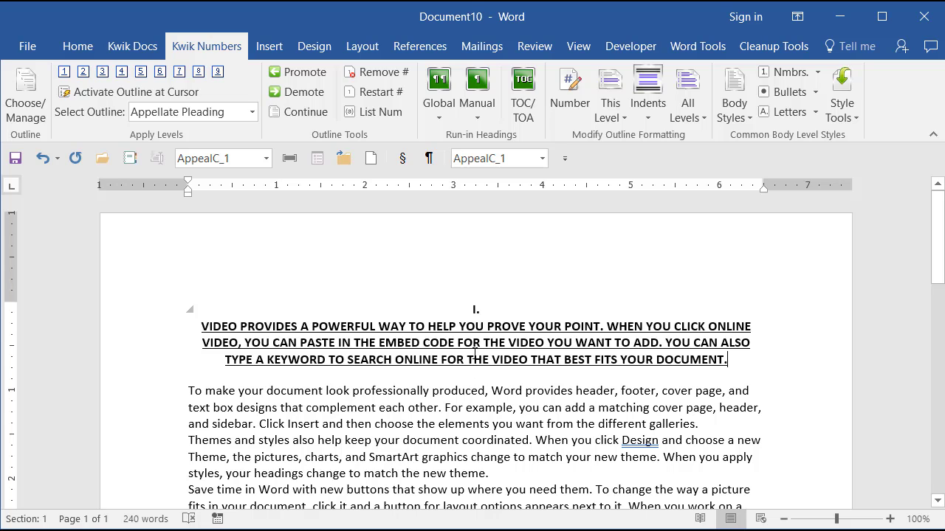
click(615, 115)
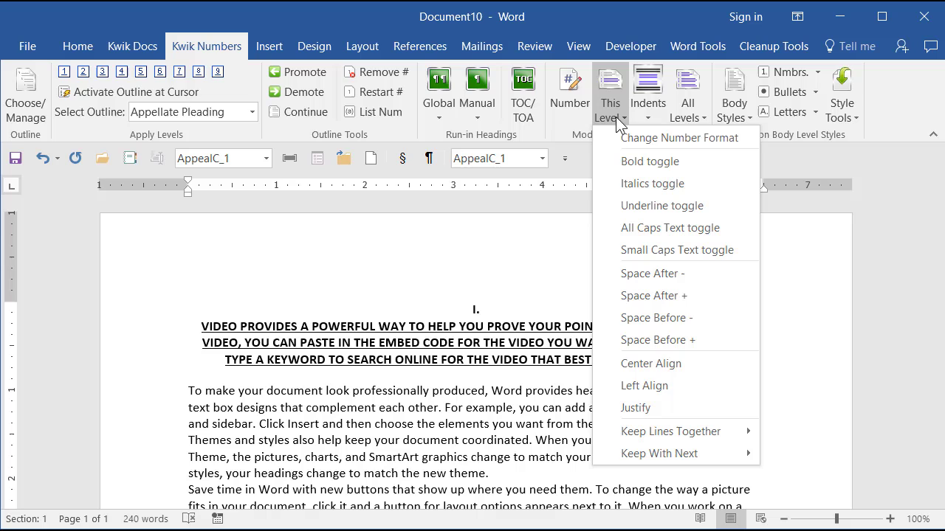
click(610, 386)
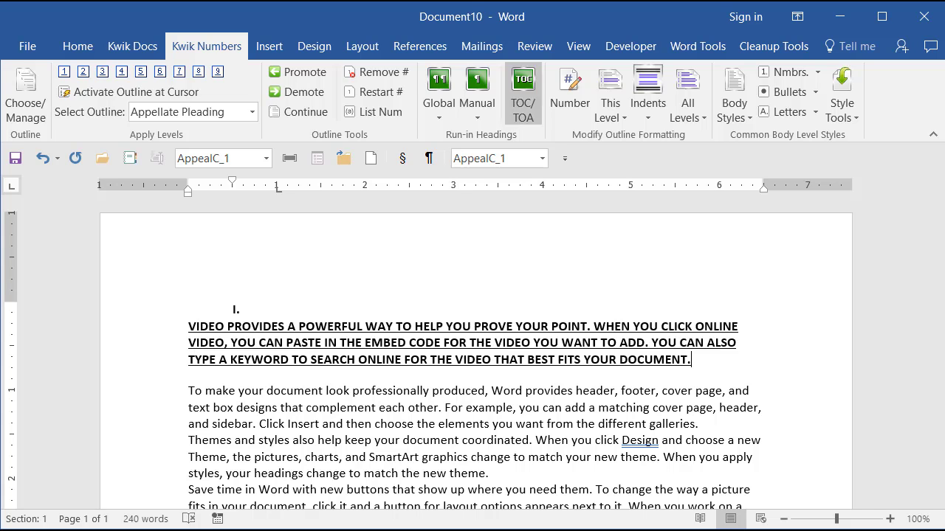
Increase the left indent of outline level 1 by one increment
click(625, 118)
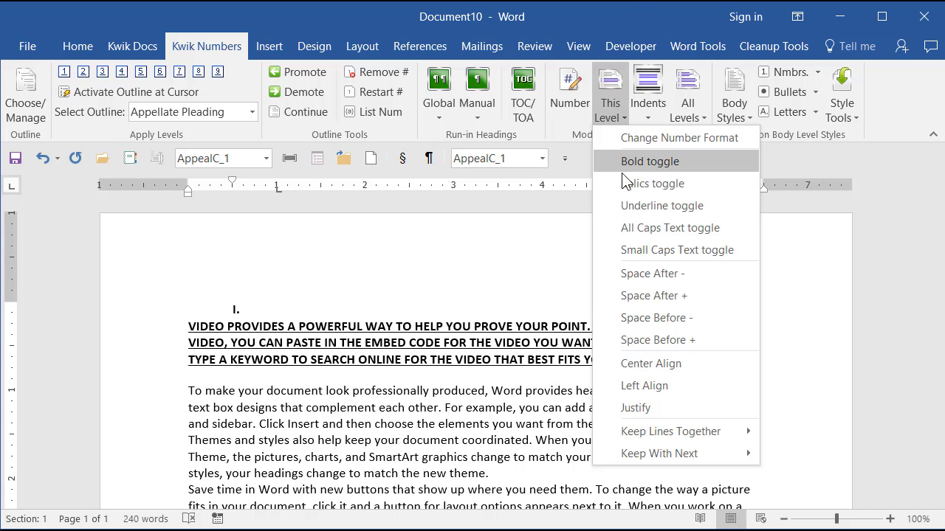
click(659, 122)
click(659, 122)
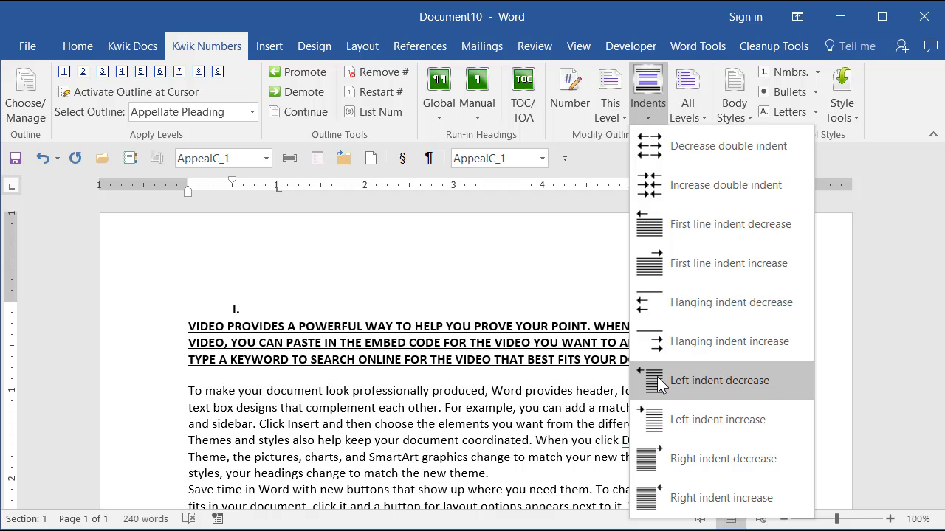
click(660, 422)
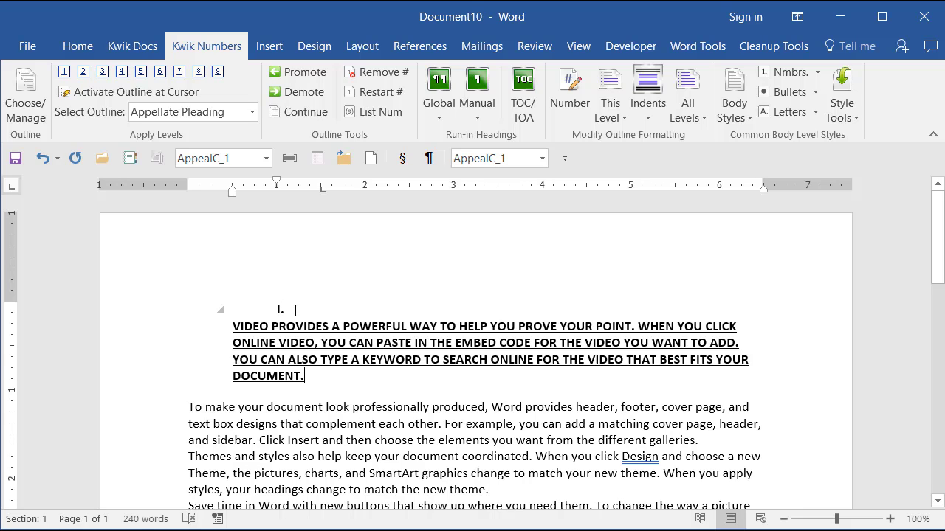
Modify the level 1 number format so the number is followed by Two Line Feeds
click(347, 342)
click(568, 87)
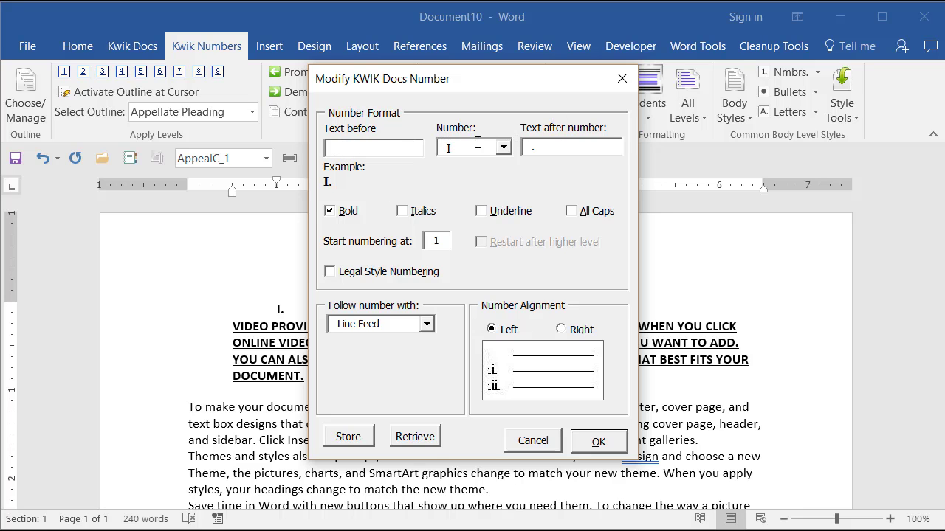
click(506, 147)
click(507, 148)
click(427, 325)
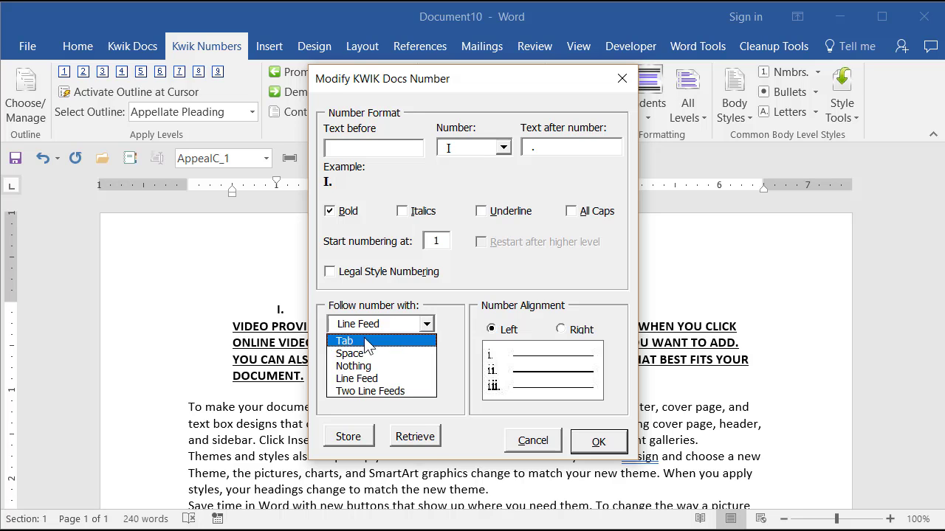
click(351, 392)
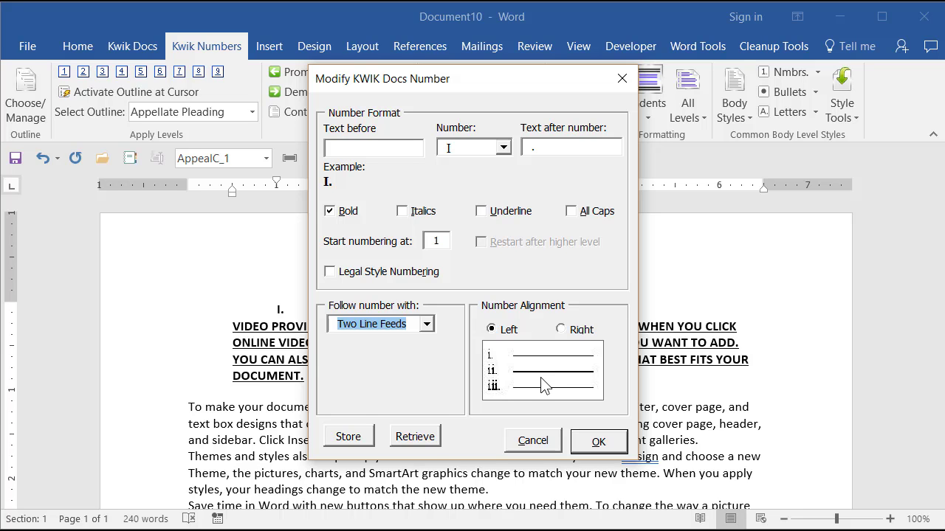
click(600, 443)
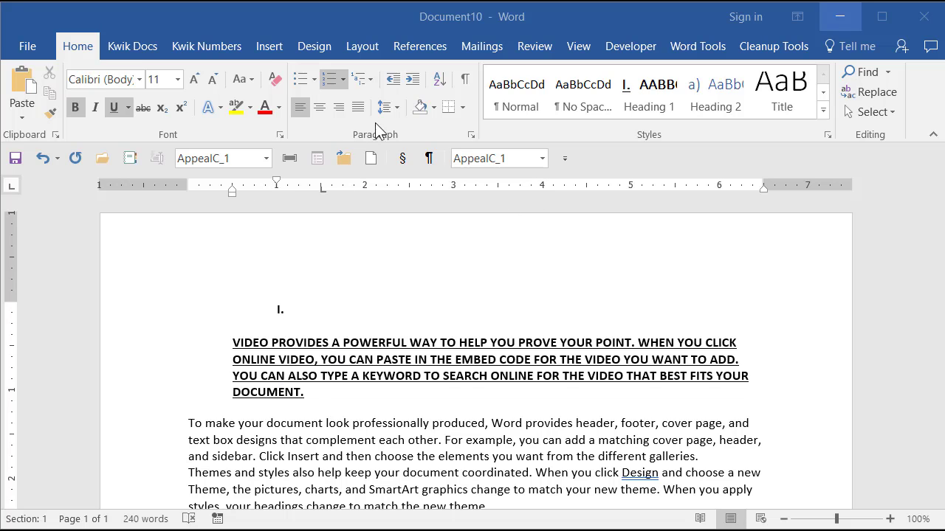
Modify the numbering of the AppealC_LS list style so the level 1 number is Centered and aligned at 3.25"
click(371, 79)
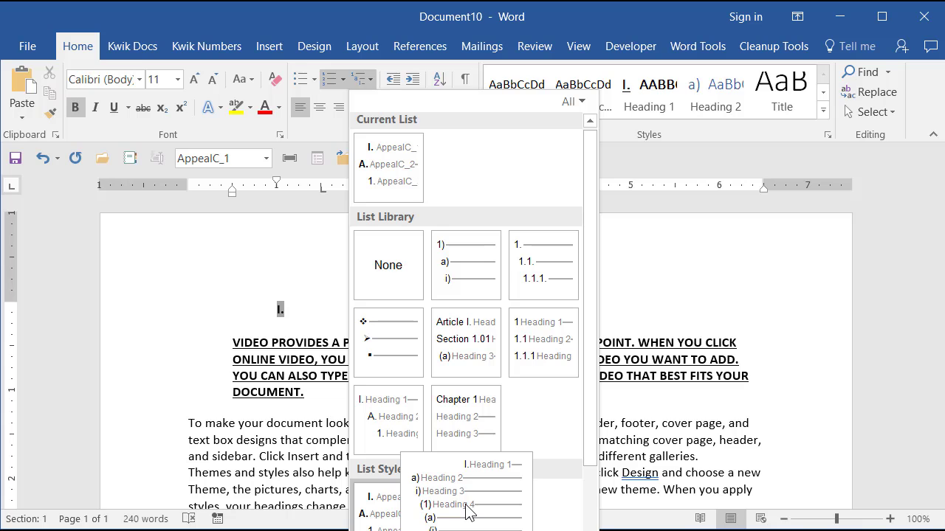
mouse_move(385, 508)
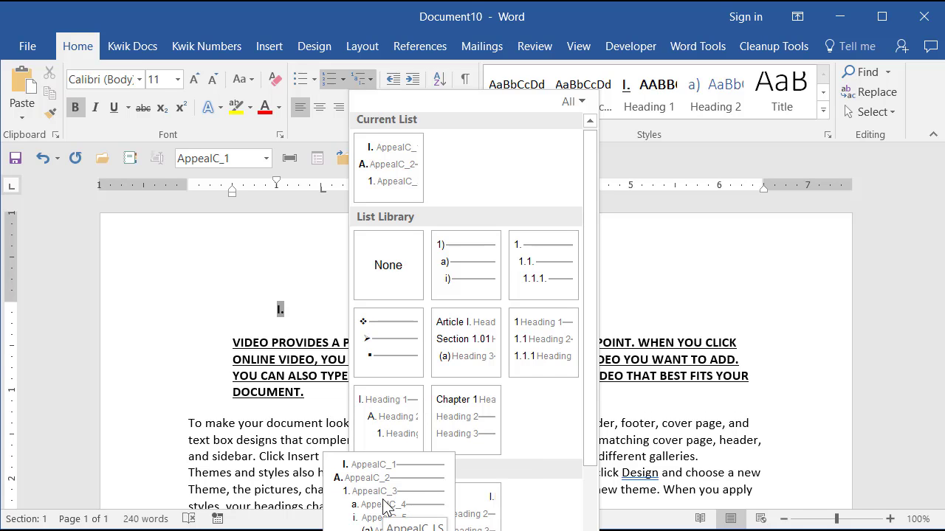
right_click(404, 509)
click(411, 516)
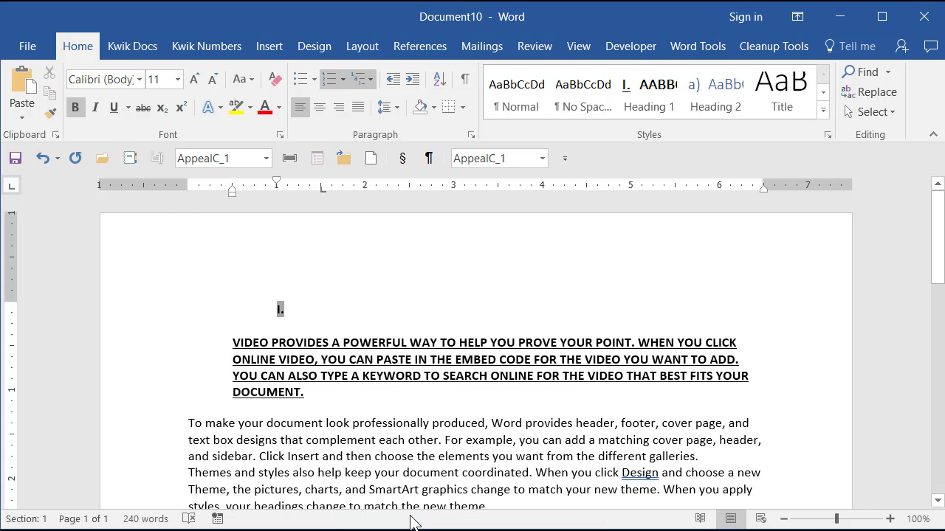
click(245, 512)
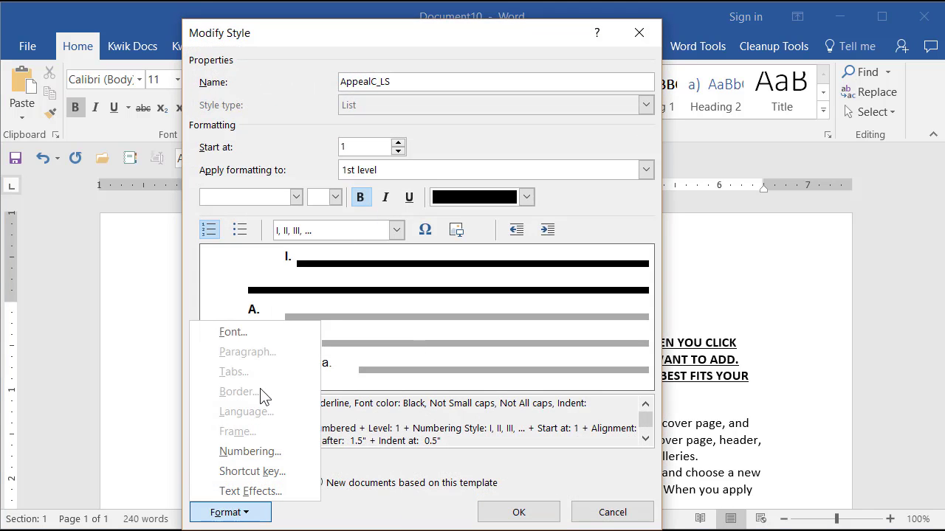
click(248, 454)
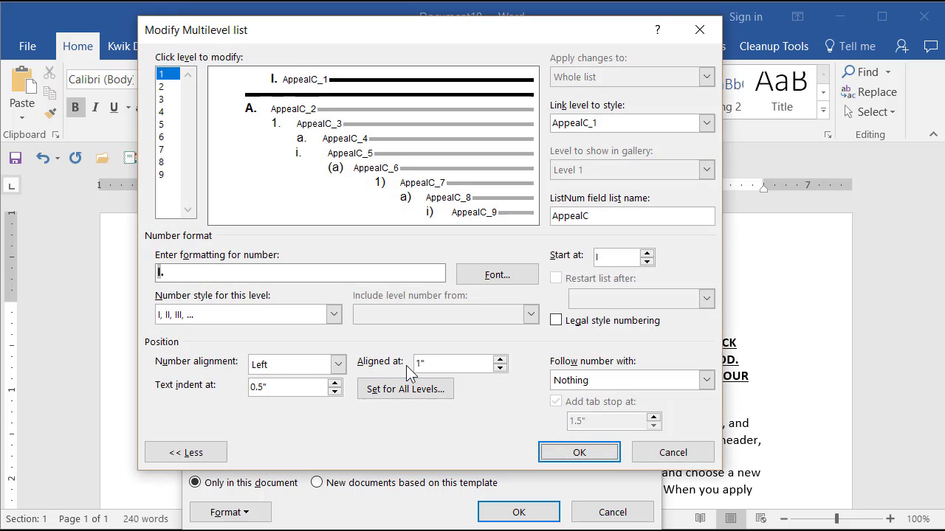
click(284, 364)
click(286, 396)
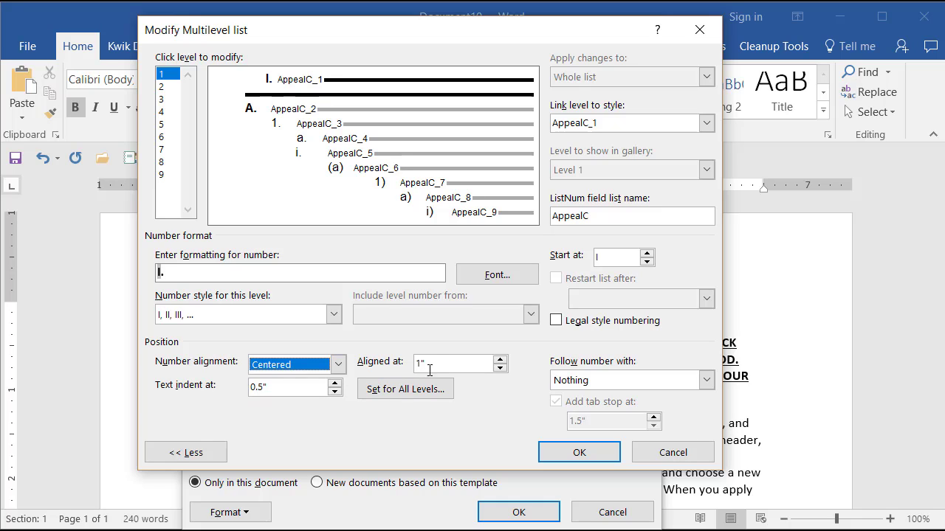
key(Tab)
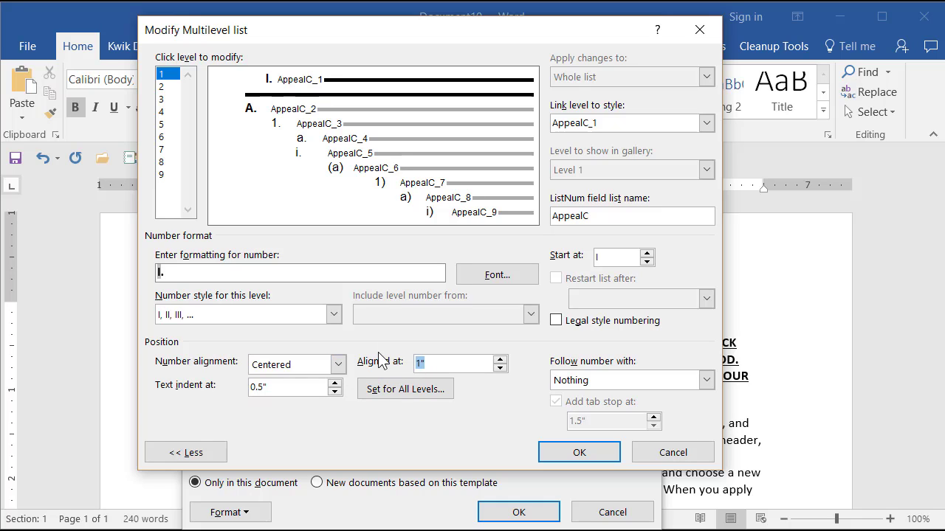
text(3.25)
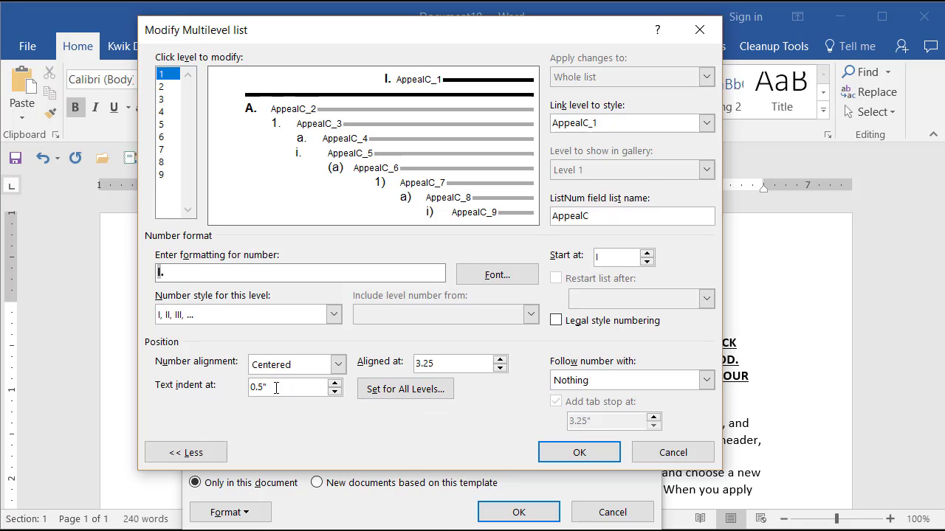
click(546, 456)
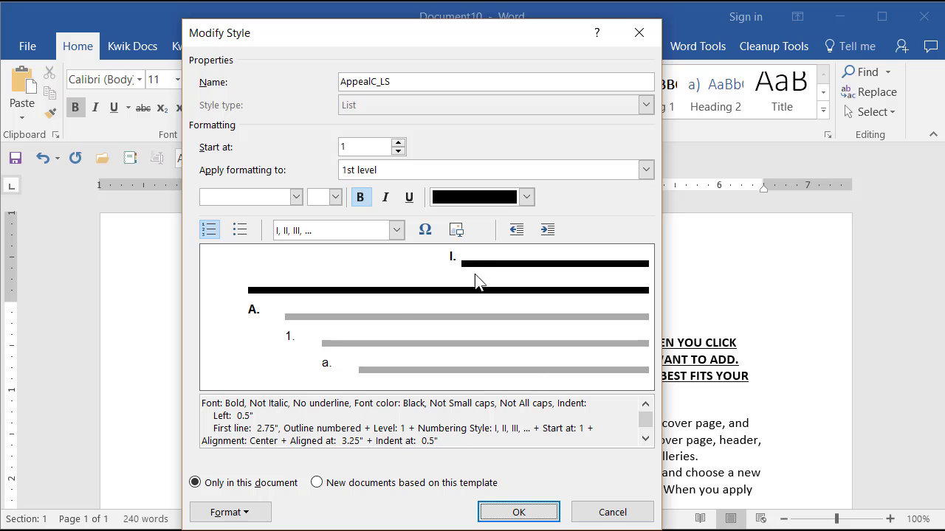
click(498, 512)
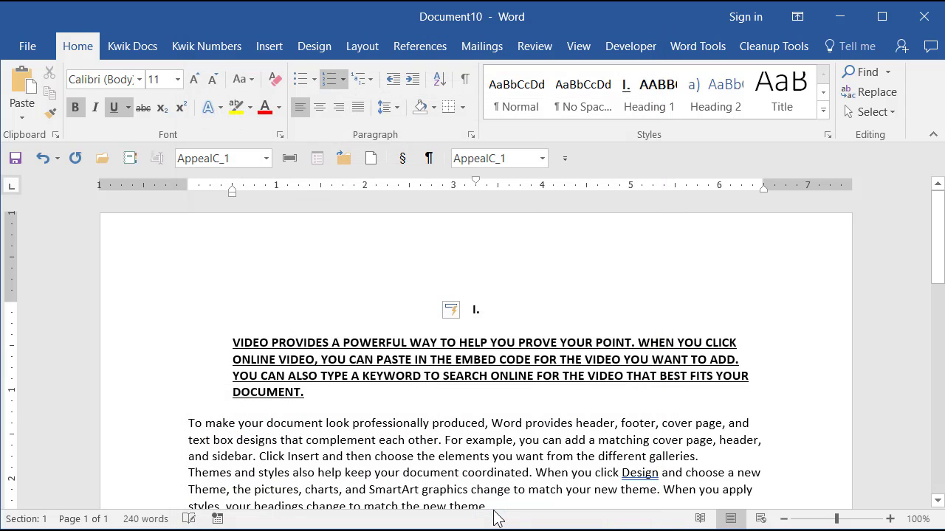
Add a new level 1 outline heading below the "Themes and styles" paragraph, with formatting marks shown
click(450, 446)
scroll(450, 443, down, 6)
scroll(436, 413, up, 3)
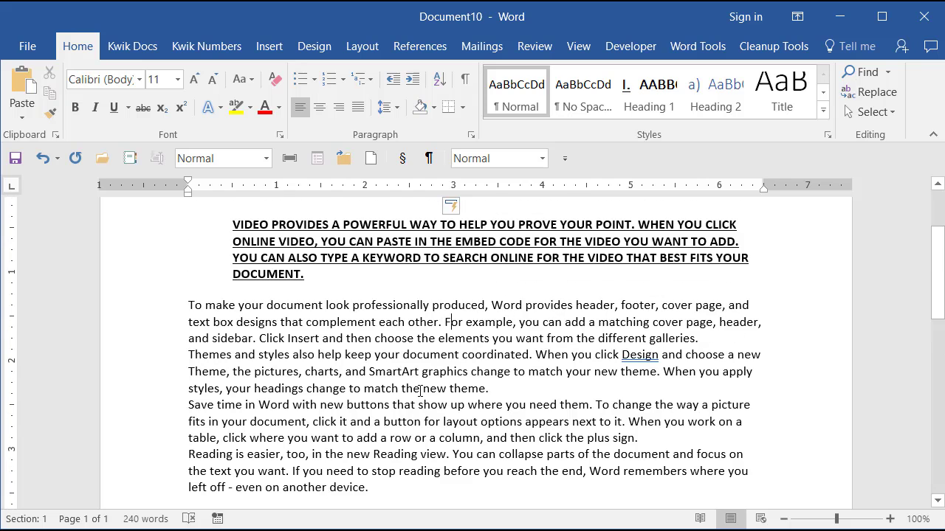
click(505, 389)
key(Return)
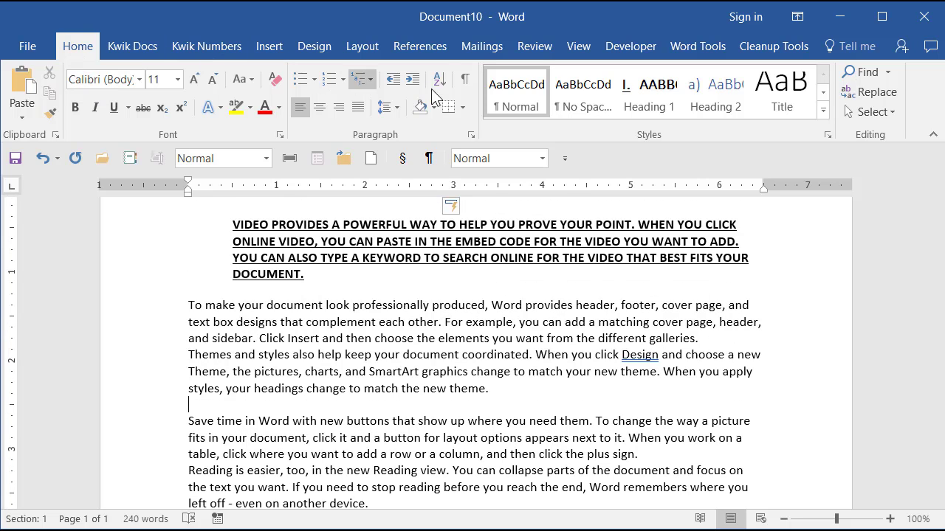
click(464, 79)
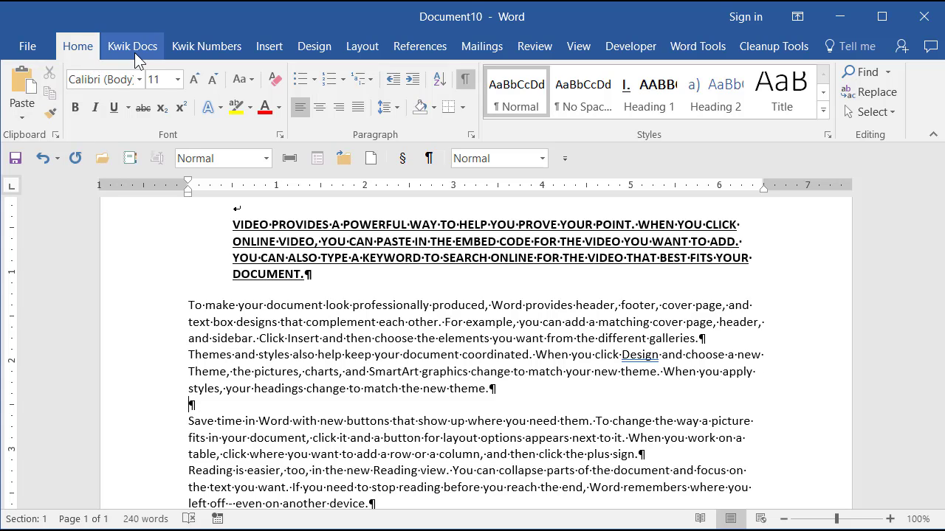
click(198, 50)
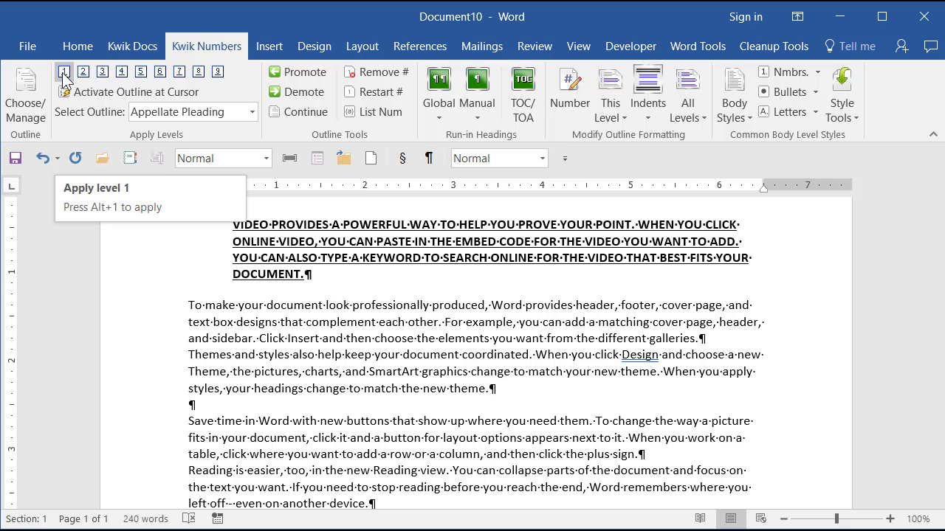
click(64, 71)
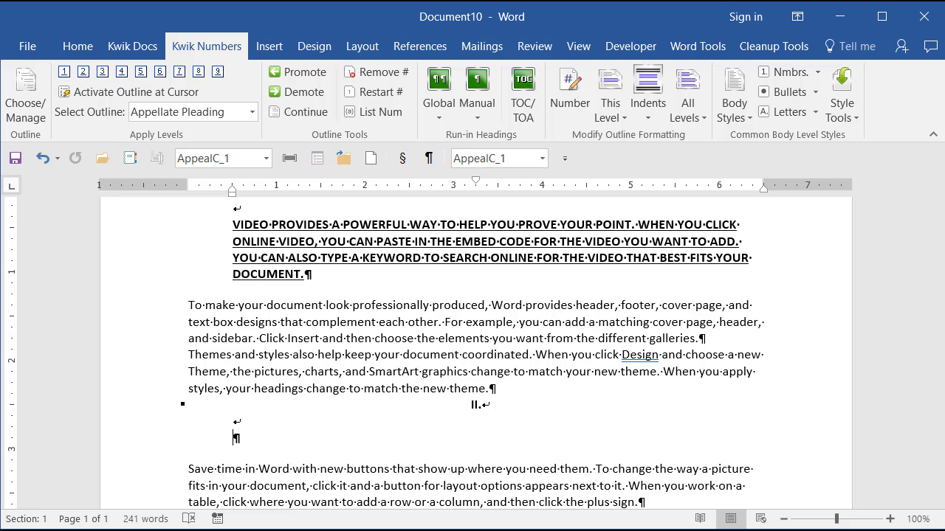
Enter "This is my heading text." as the second level 1 heading and copy and paste the sentence until it appears six times
text(THIS IS MY HEADING TEXT.)
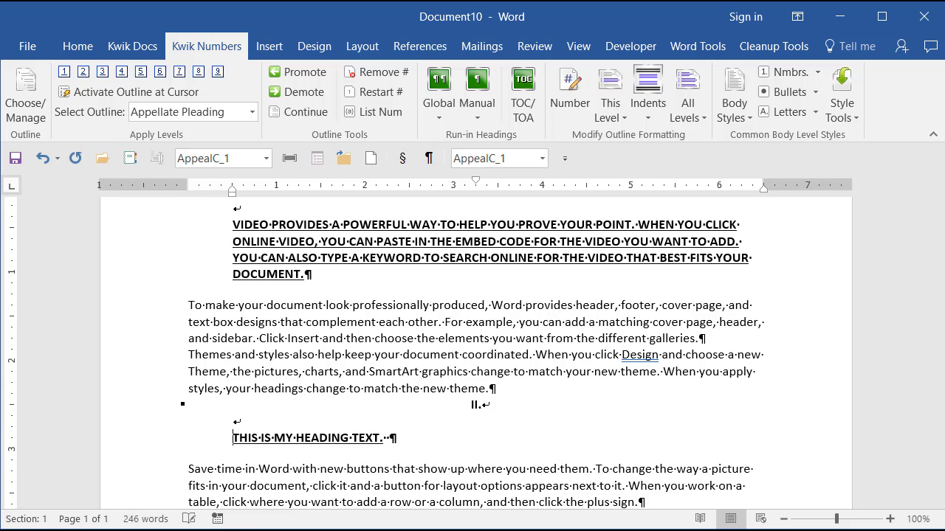
key(shift+End)
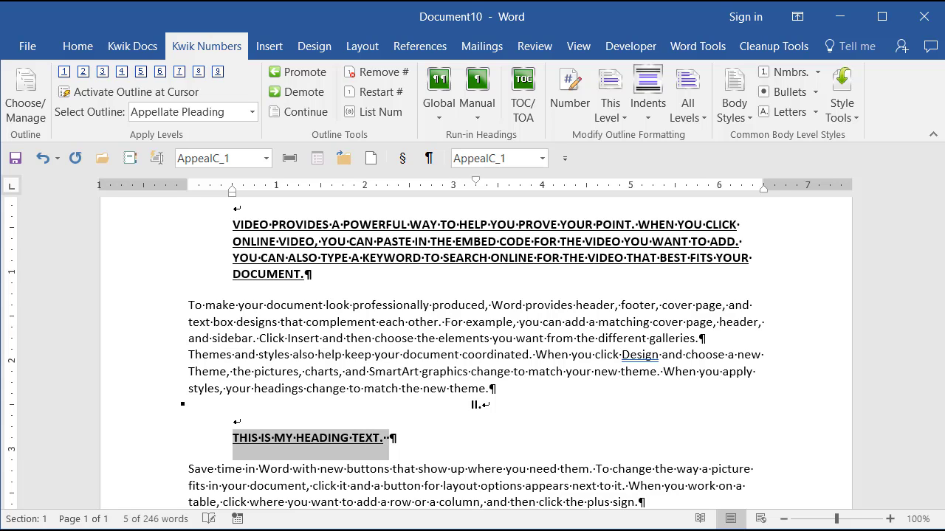
key(ctrl+c)
key(ctrl+v)
key(ctrl+v)
key(ctrl+v)
key(ctrl+v)
key(ctrl+v)
key(ctrl+v)
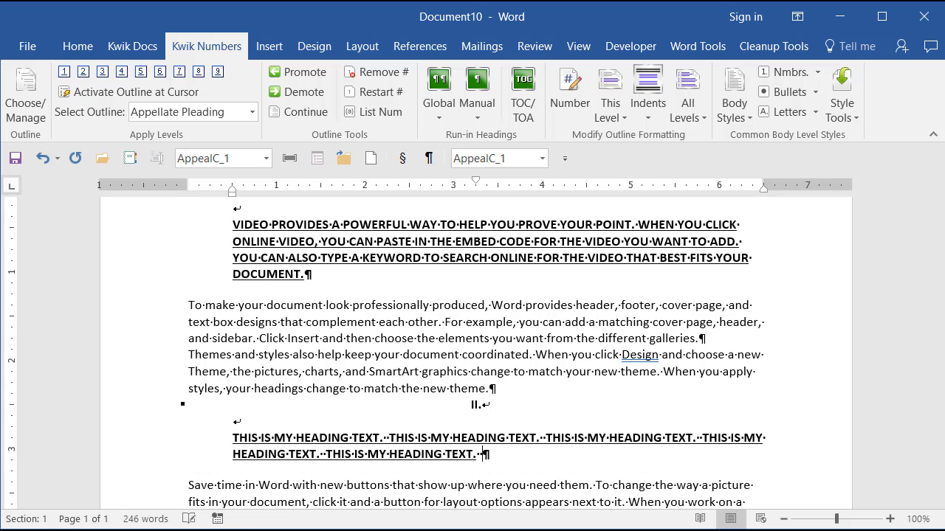
Apply outline level 1 to the "Reading is easier, too" paragraph at the end of the document
scroll(147, 249, down, 15)
scroll(147, 249, up, 8)
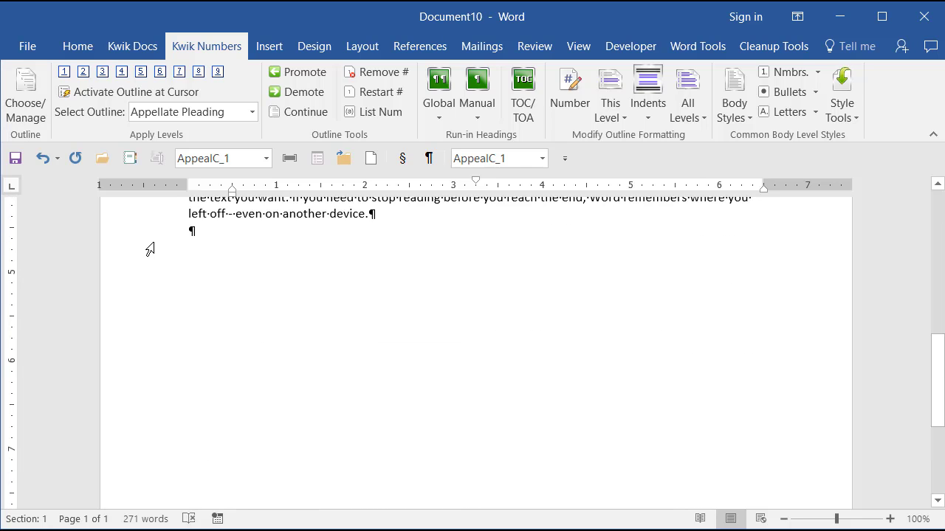
click(403, 310)
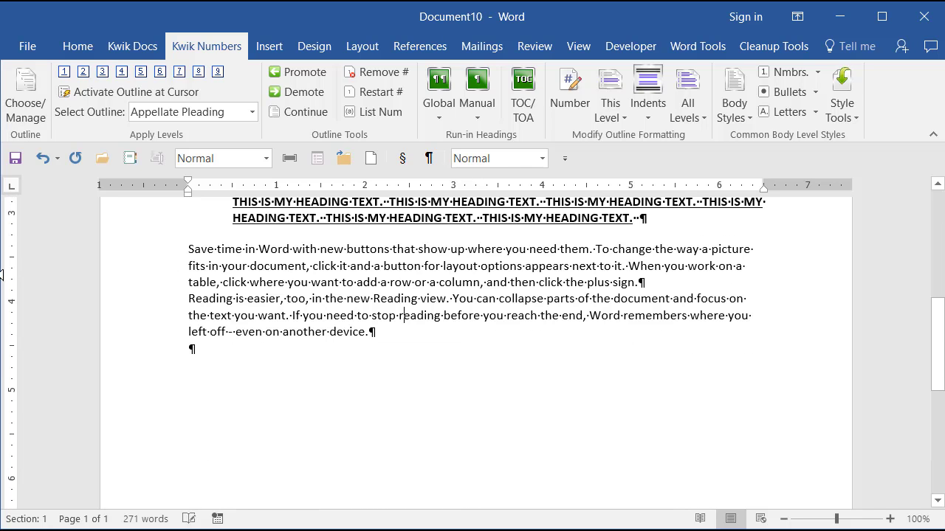
click(65, 72)
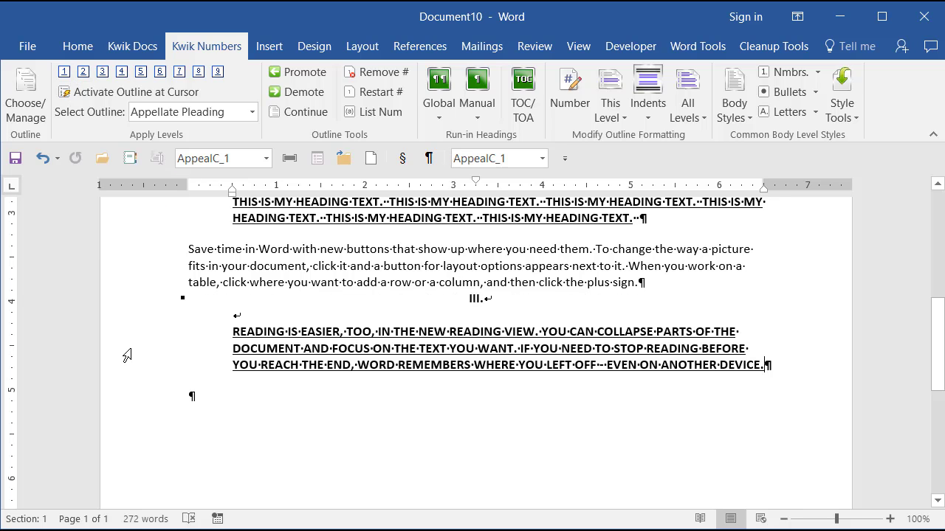